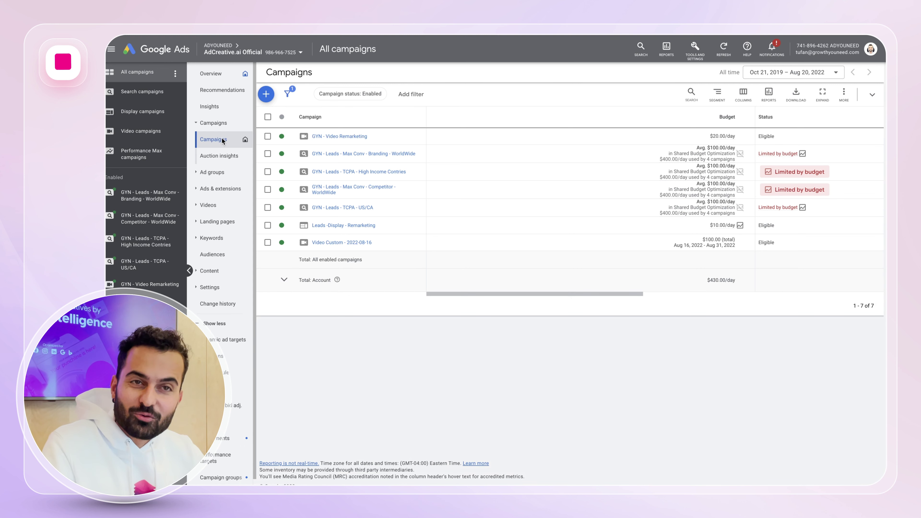
Start a new campaign and choose Sales as its objective.
{"action": "left_click", "coordinate": [267, 95]}
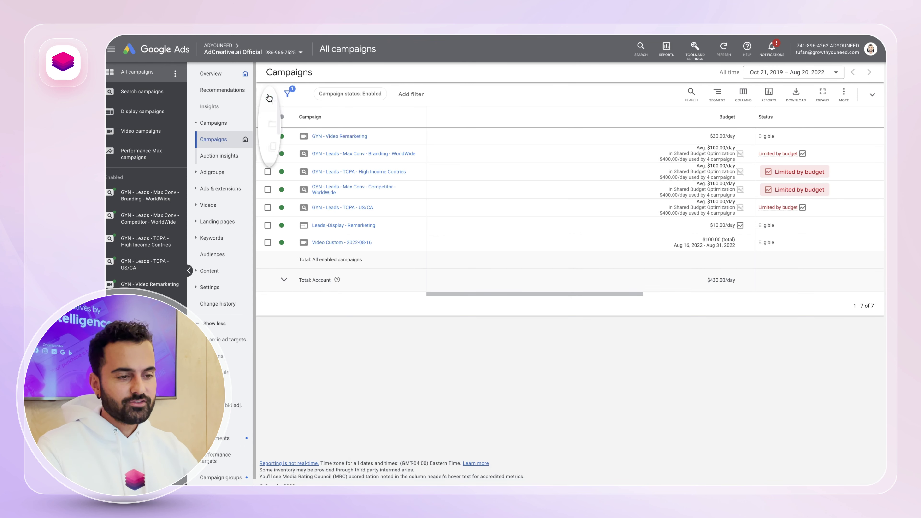
{"action": "left_click", "coordinate": [297, 101]}
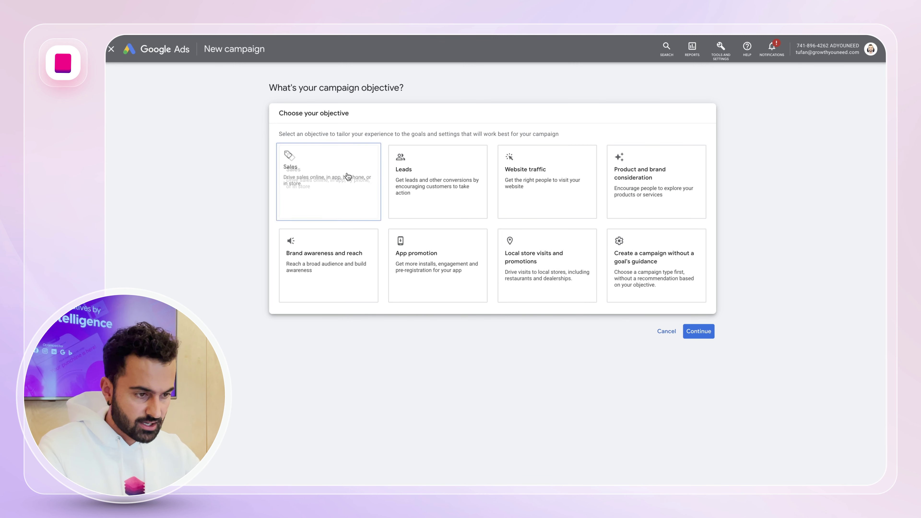
{"action": "left_click", "coordinate": [341, 179]}
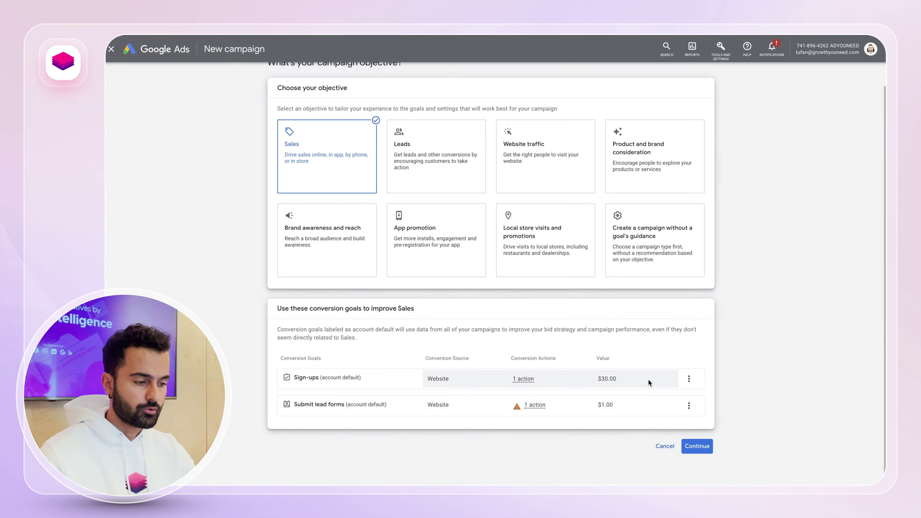
Remove the "Submit lead forms" conversion goal and choose Performance Max as the campaign type.
{"action": "left_click", "coordinate": [689, 406]}
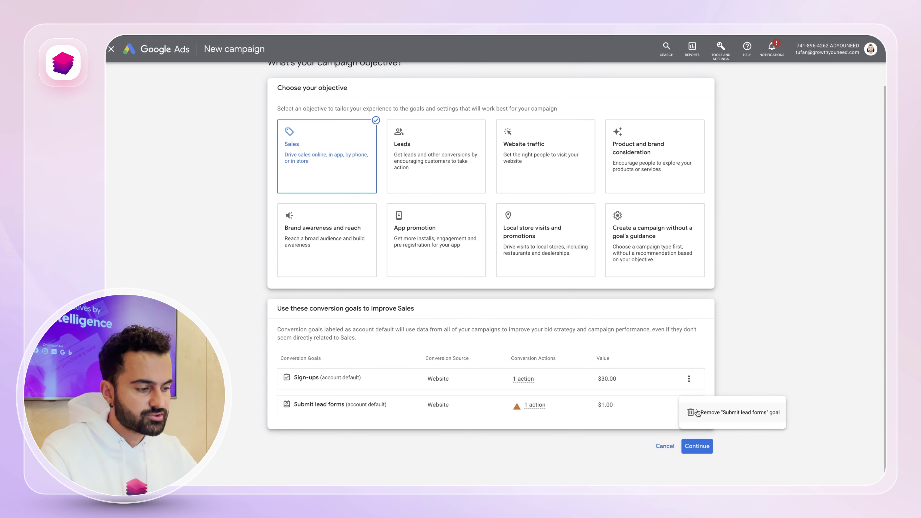
{"action": "left_click", "coordinate": [705, 413]}
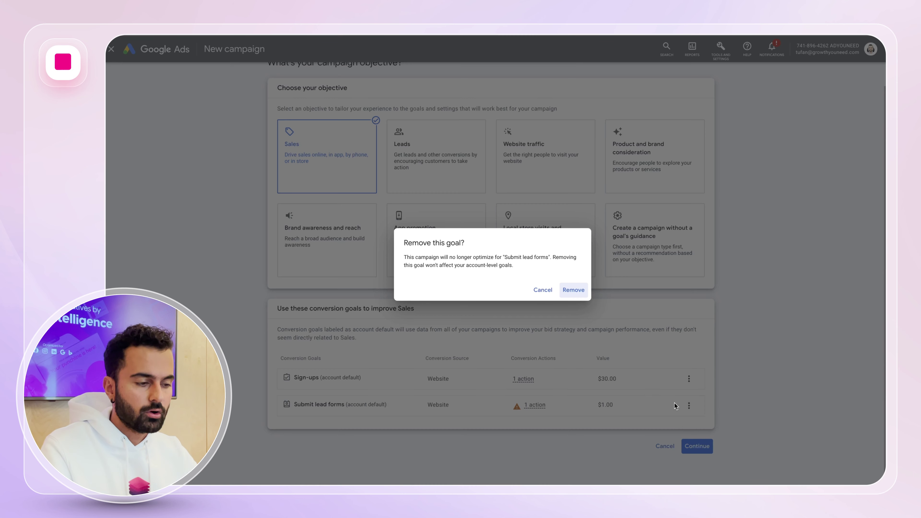
{"action": "left_click", "coordinate": [576, 289]}
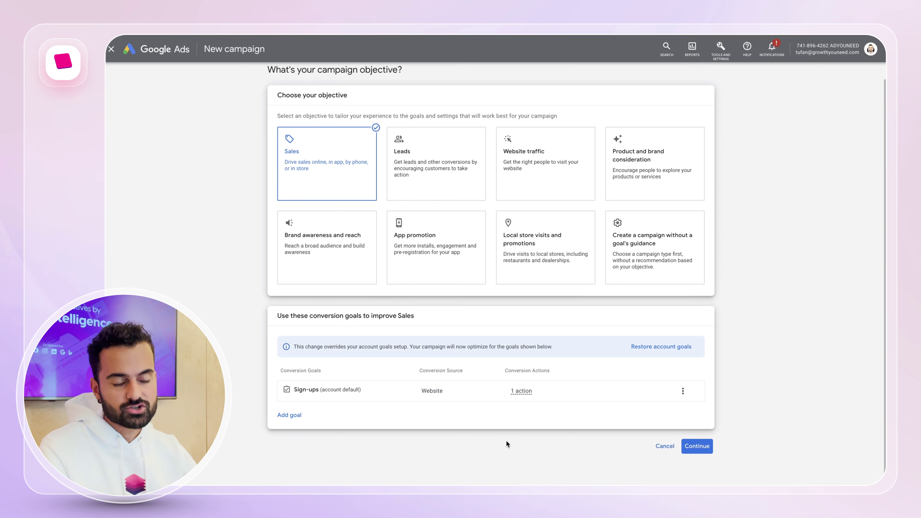
{"action": "left_click", "coordinate": [696, 446]}
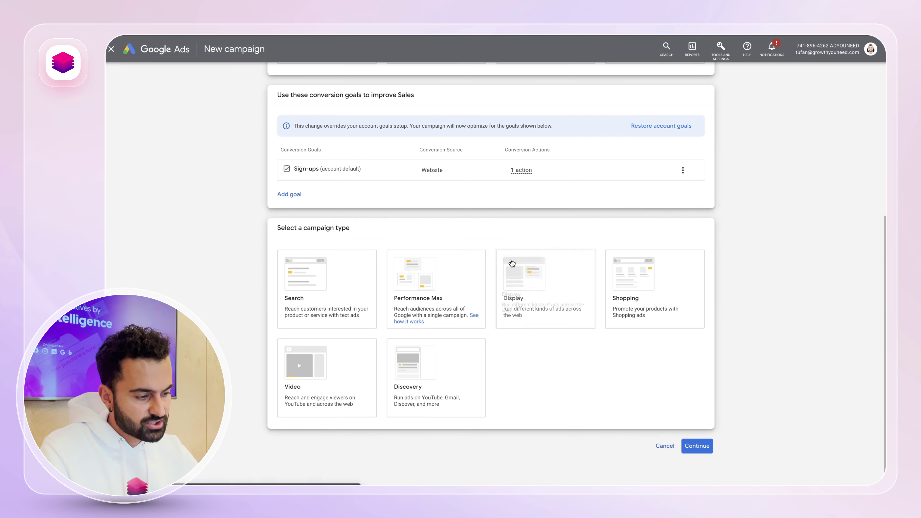
{"action": "left_click", "coordinate": [413, 268]}
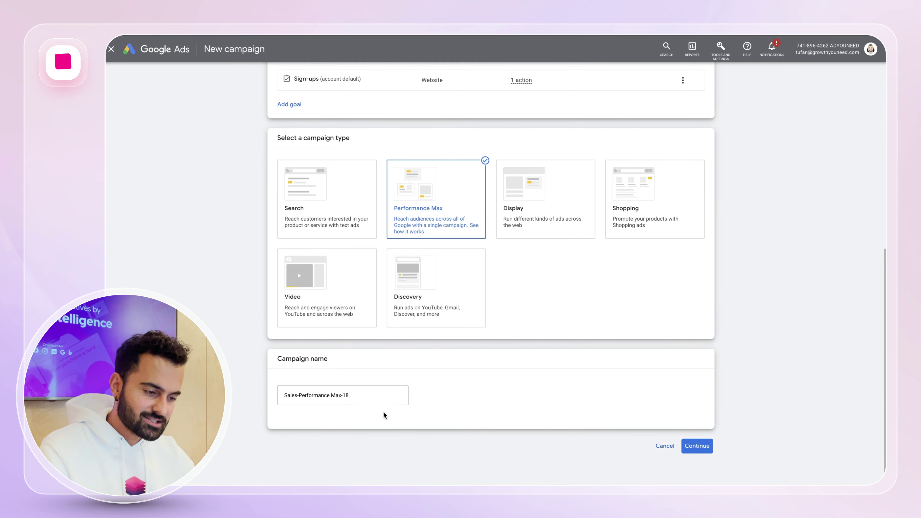
Name the campaign "[US] [SIGNUP] [$500 FREE CREDITS]".
{"action": "left_click", "coordinate": [374, 392]}
{"action": "key", "text": "ctrl+a"}
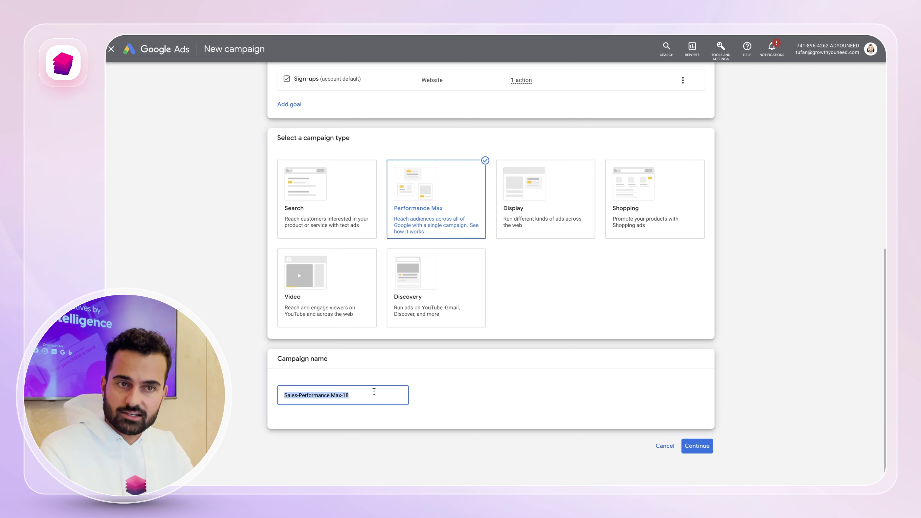
{"action": "type", "text": "[US"}
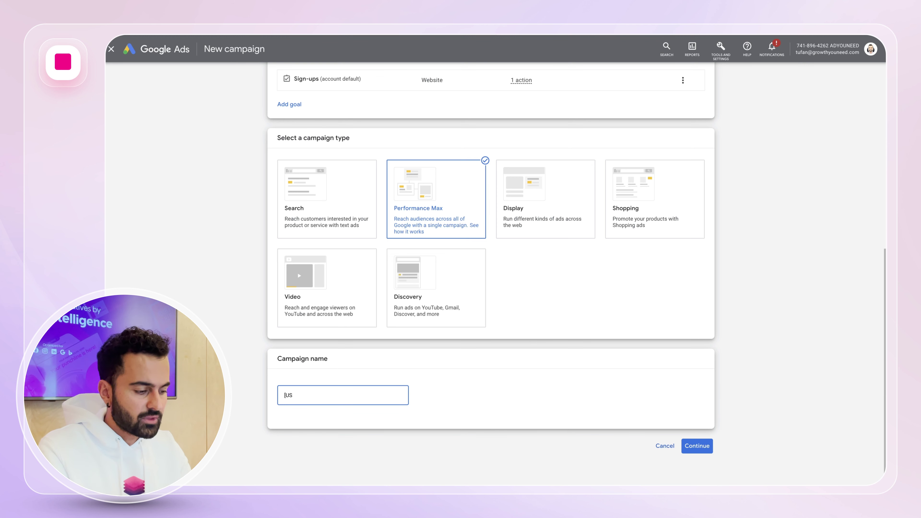
{"action": "type", "text": "] "}
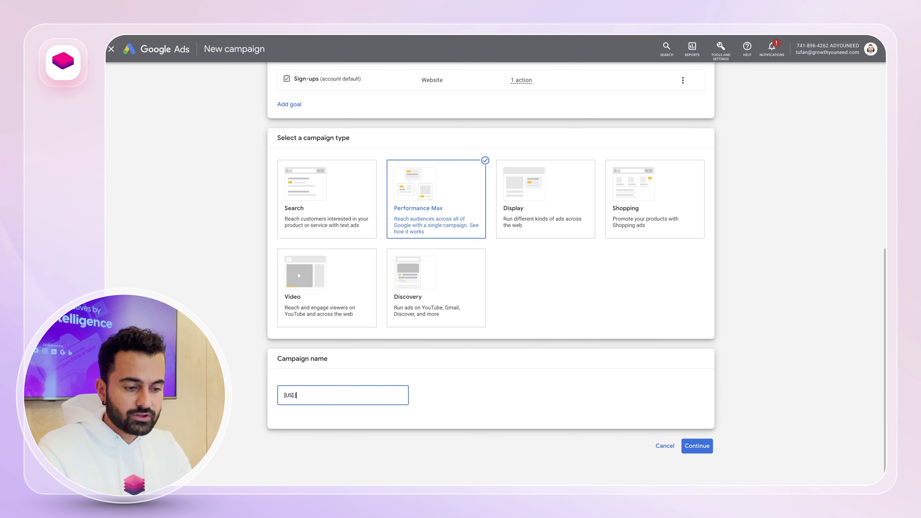
{"action": "type", "text": "[SIGNUP"}
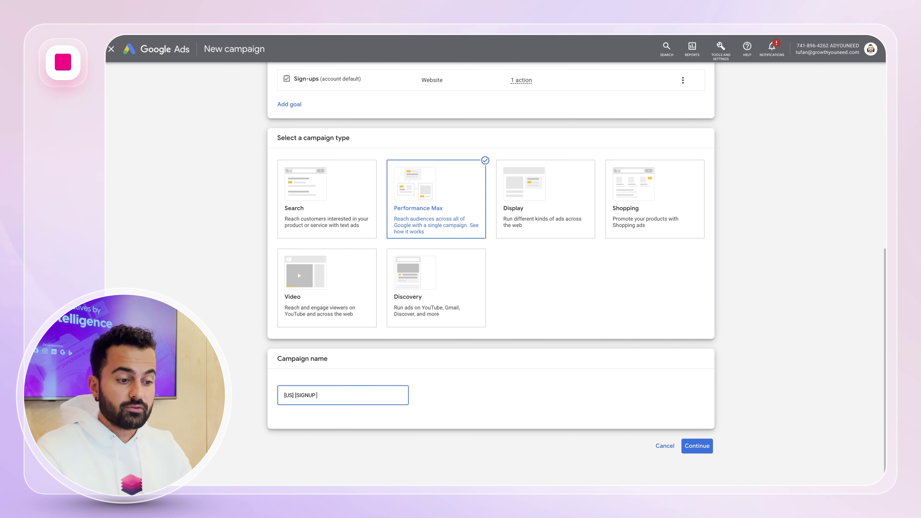
{"action": "type", "text": "] [500"}
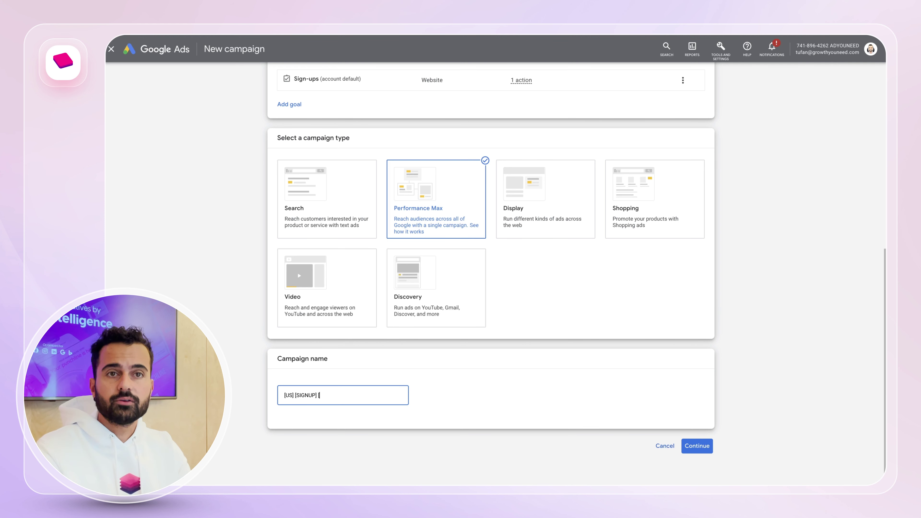
{"action": "key", "text": "BackSpace"}
{"action": "key", "text": "BackSpace"}
{"action": "key", "text": "BackSpace"}
{"action": "type", "text": "$500"}
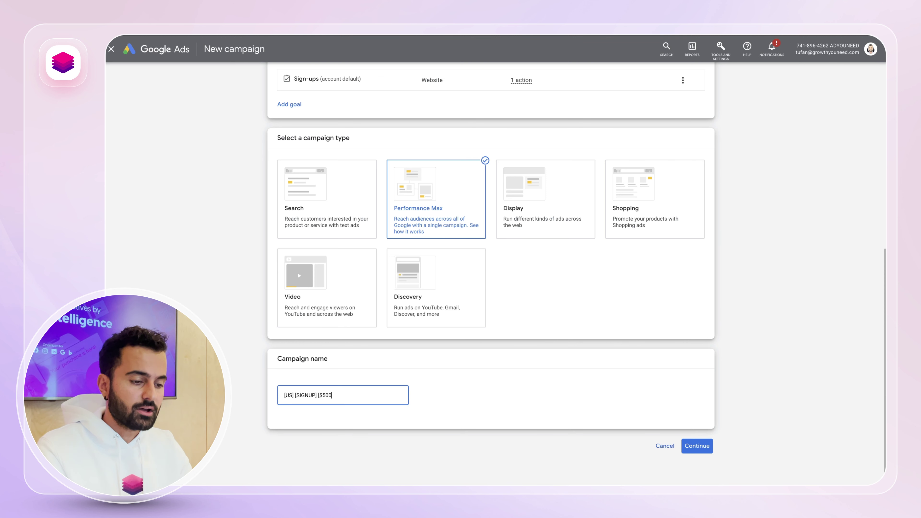
{"action": "type", "text": " FREE CREDITS]"}
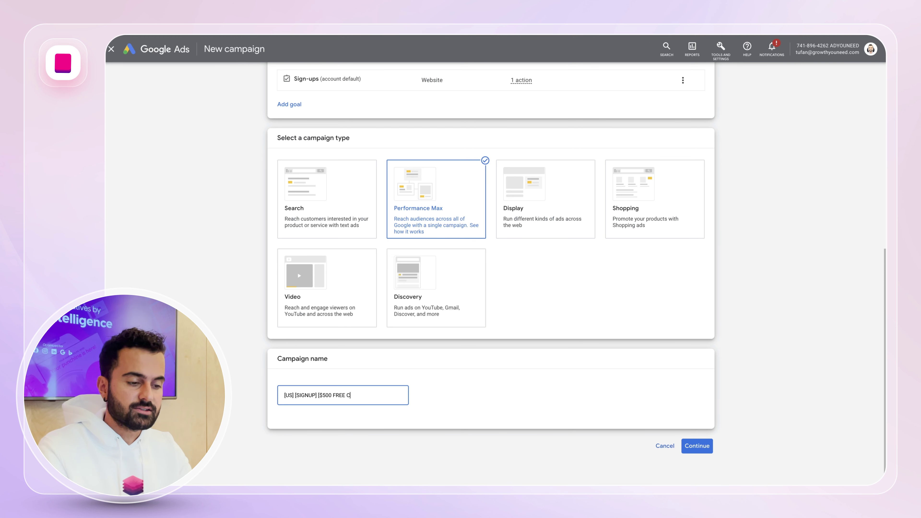
{"action": "left_click", "coordinate": [481, 407]}
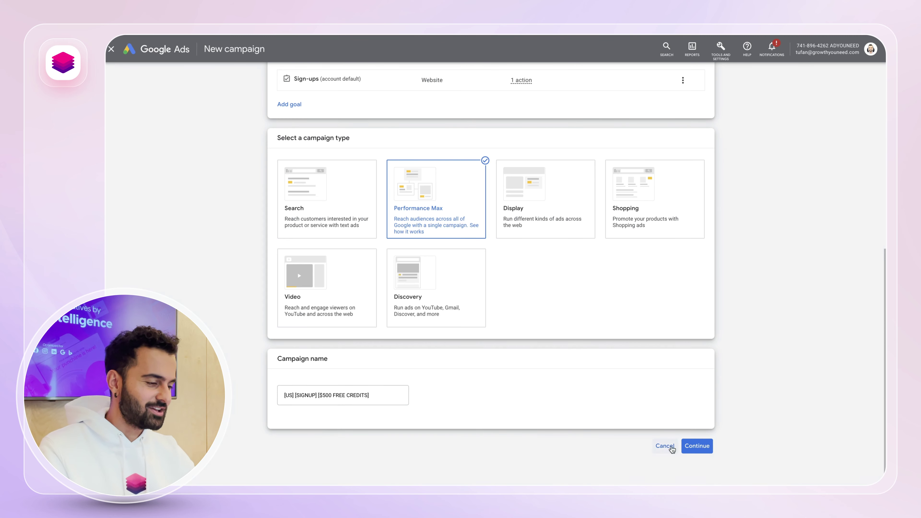
Continue with a new campaign instead of a saved draft and set the average daily budget to $100.
{"action": "left_click", "coordinate": [689, 447]}
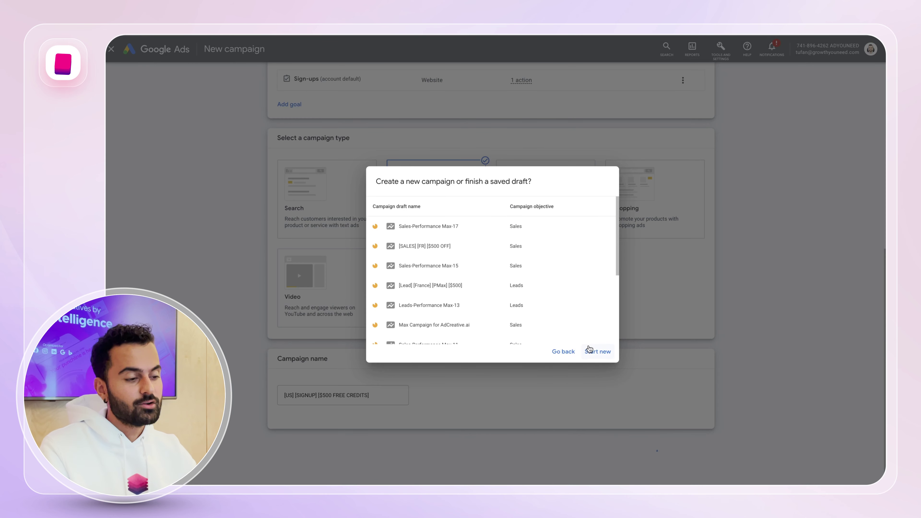
{"action": "left_click", "coordinate": [595, 351]}
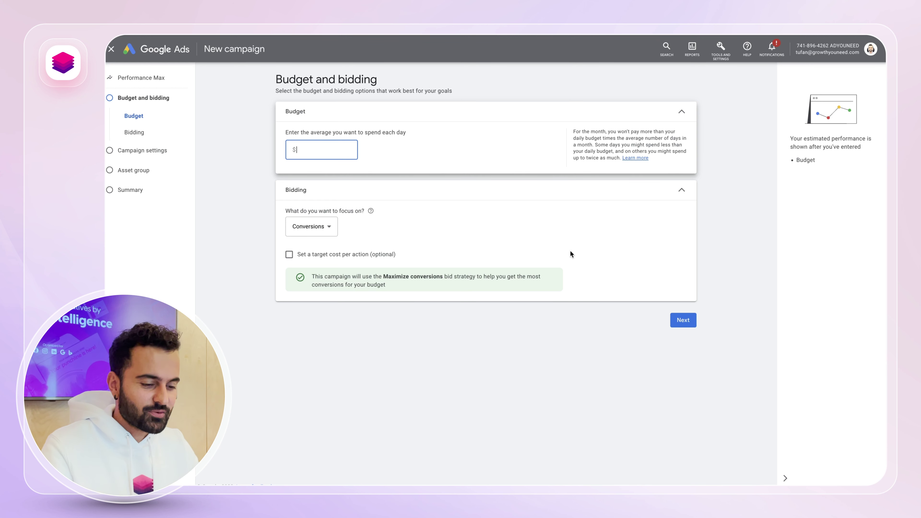
{"action": "type", "text": "100"}
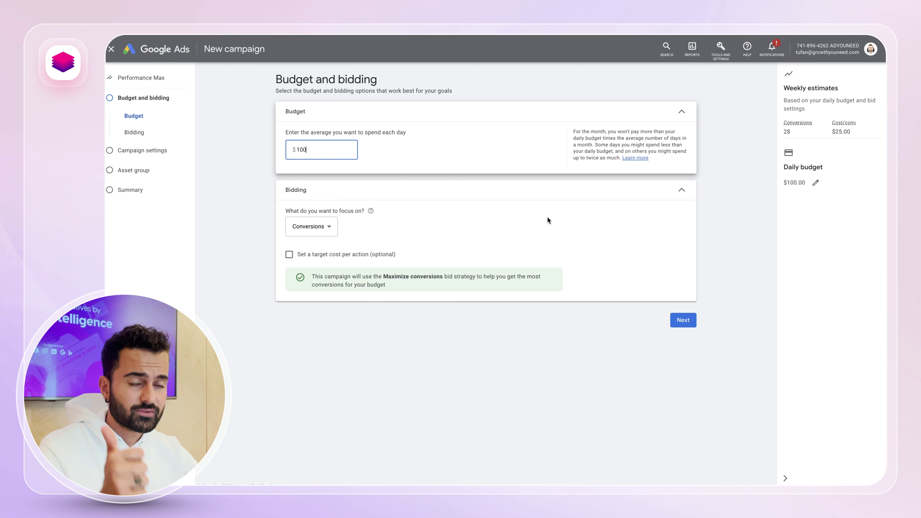
Try Conversion value as the bidding focus and switch it back to Conversions.
{"action": "left_click", "coordinate": [319, 233]}
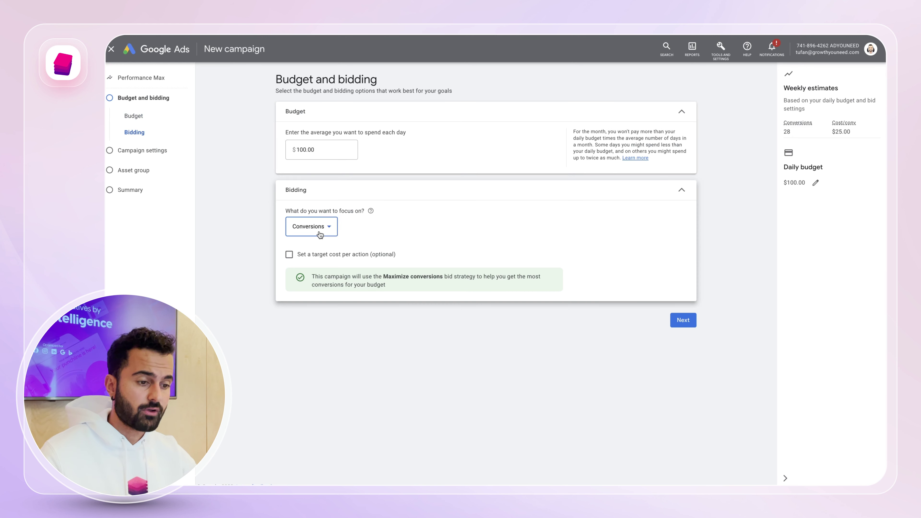
{"action": "left_click", "coordinate": [314, 256]}
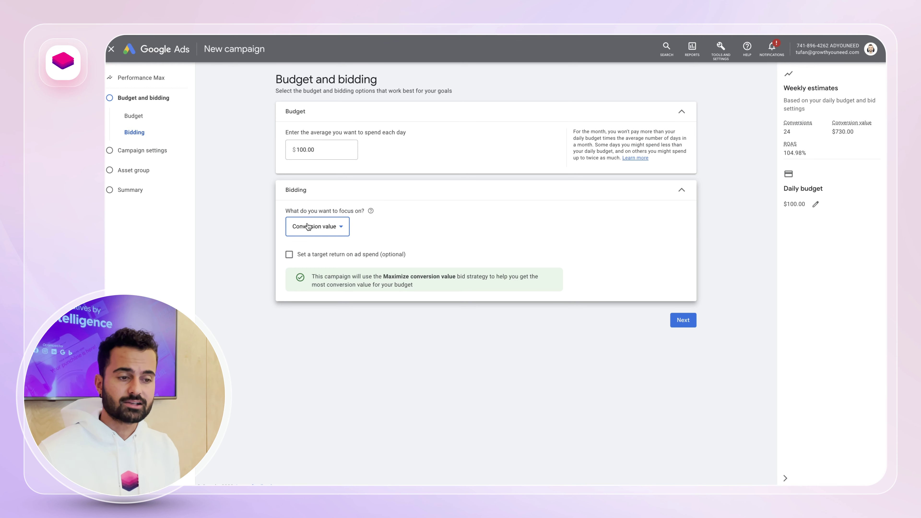
{"action": "left_click", "coordinate": [307, 227]}
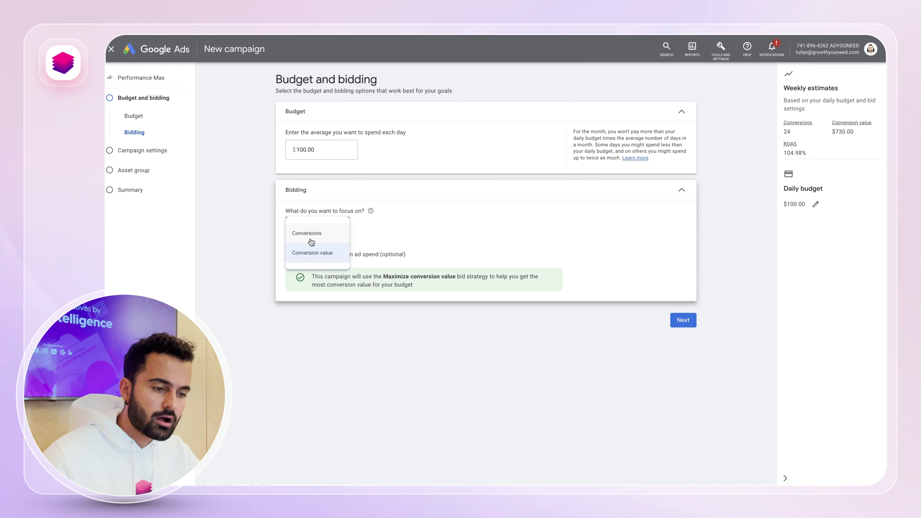
{"action": "left_click", "coordinate": [308, 234]}
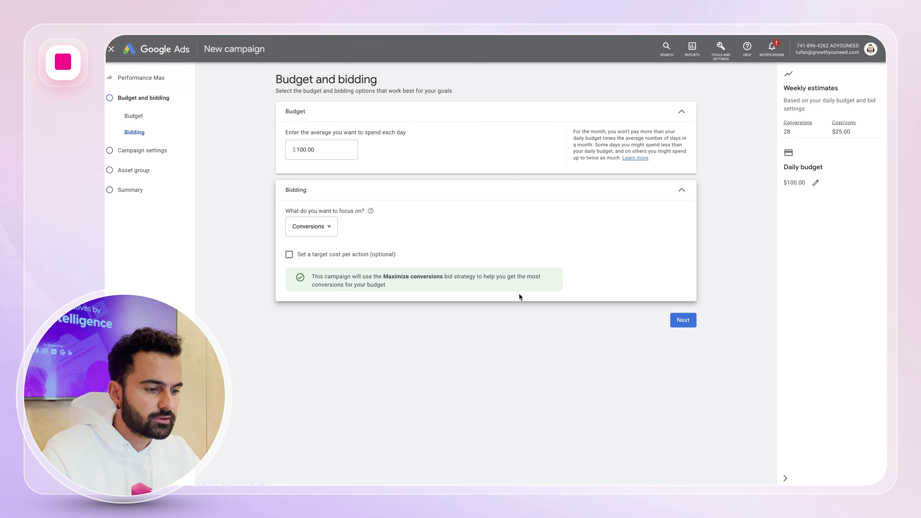
Proceed to the campaign settings, target France as the location and remove English from the customer languages.
{"action": "left_click", "coordinate": [690, 324]}
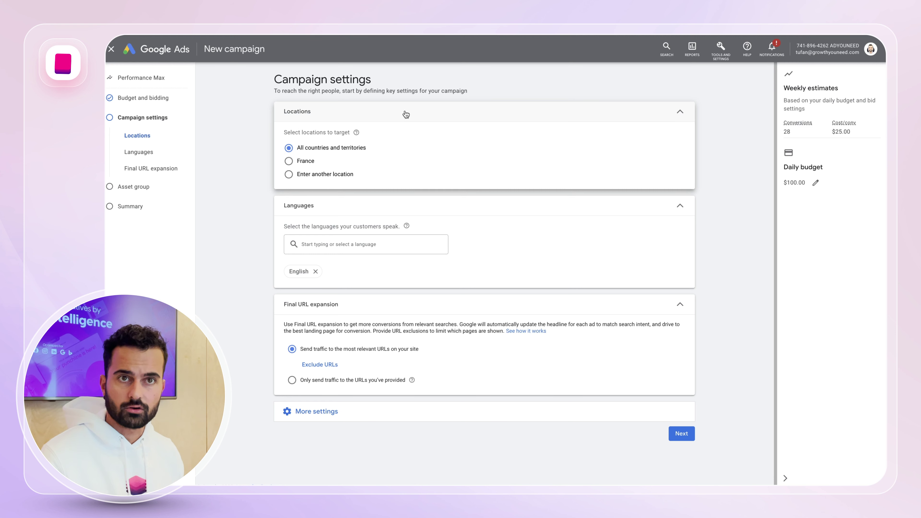
{"action": "left_click", "coordinate": [288, 162]}
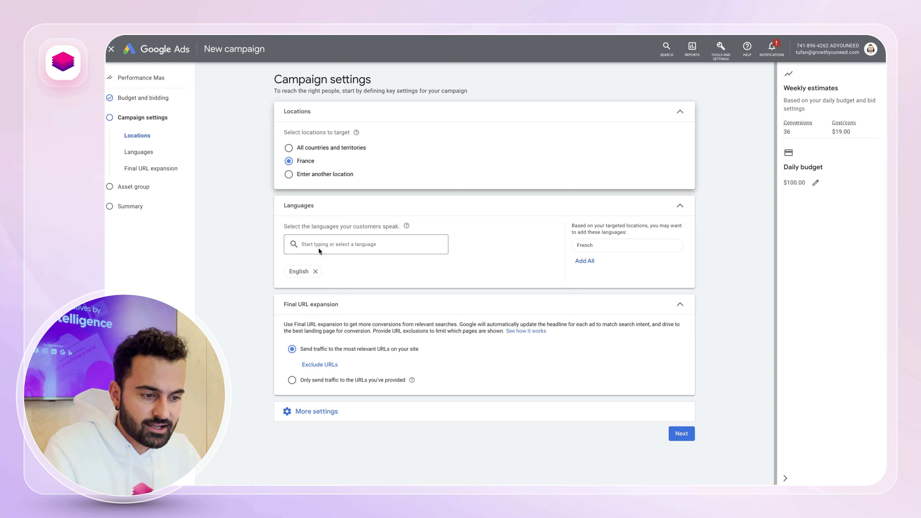
{"action": "left_click", "coordinate": [316, 272]}
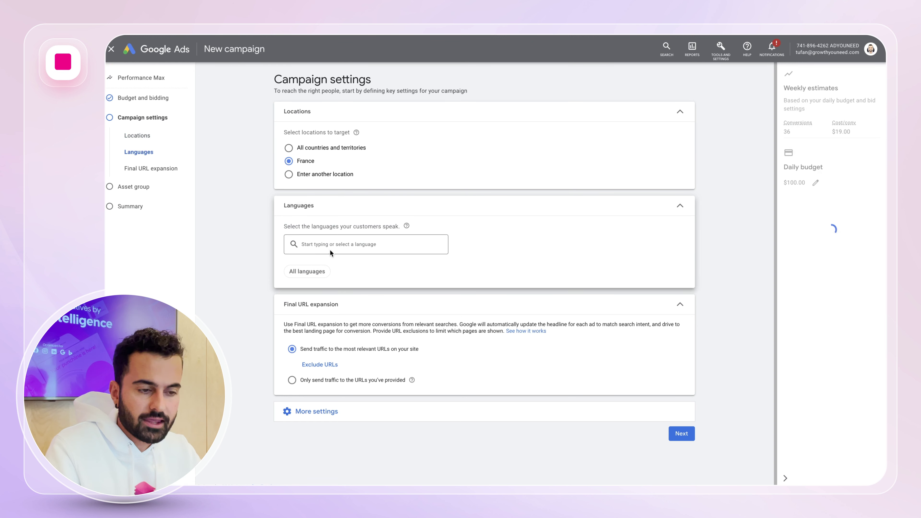
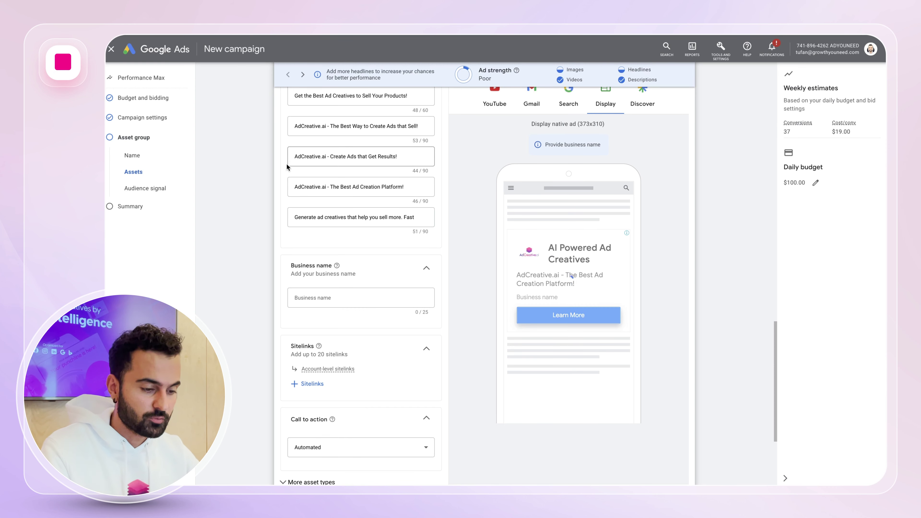
Set the asset group's call to action to Sign up.
{"action": "scroll", "coordinate": [245, 249], "scroll_direction": "down", "scroll_amount": 3}
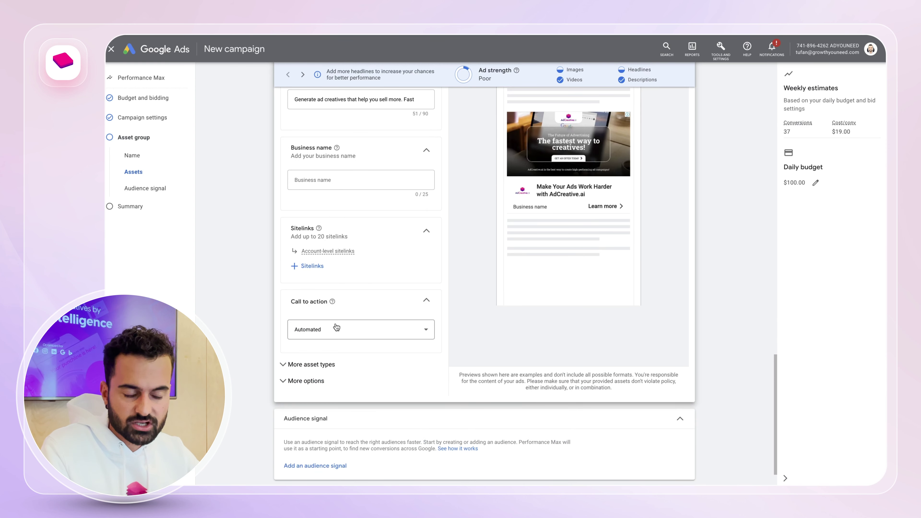
{"action": "left_click", "coordinate": [335, 328]}
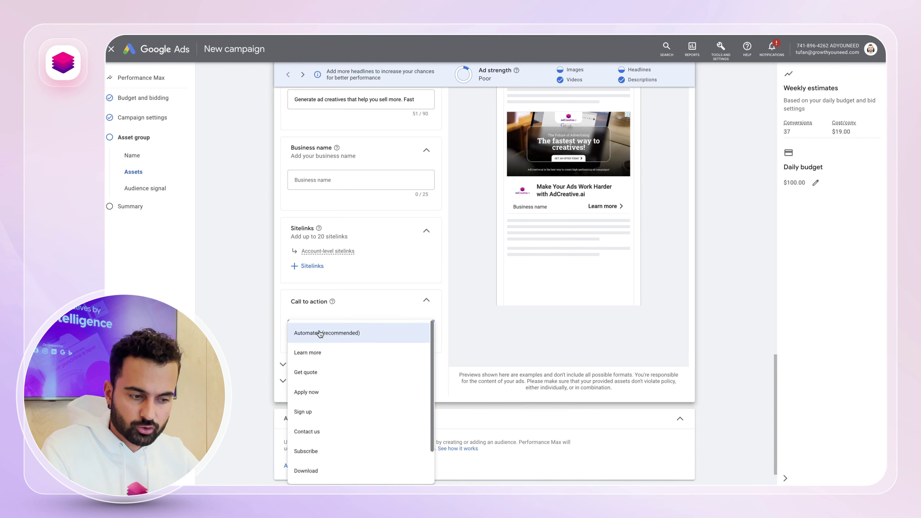
{"action": "scroll", "coordinate": [320, 330], "scroll_direction": "down", "scroll_amount": 1}
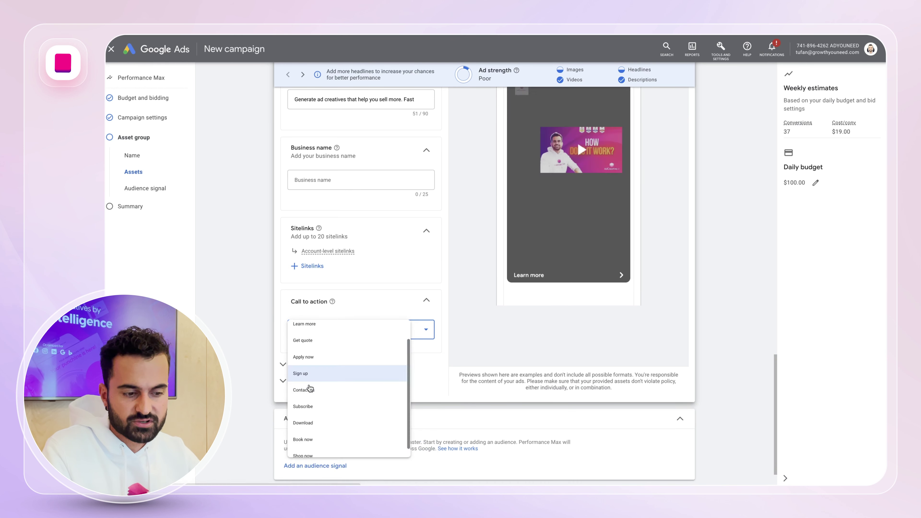
{"action": "left_click", "coordinate": [312, 383]}
Expand the additional asset types and add the first "25% off any package" promotion to the campaign.
{"action": "left_click", "coordinate": [283, 364]}
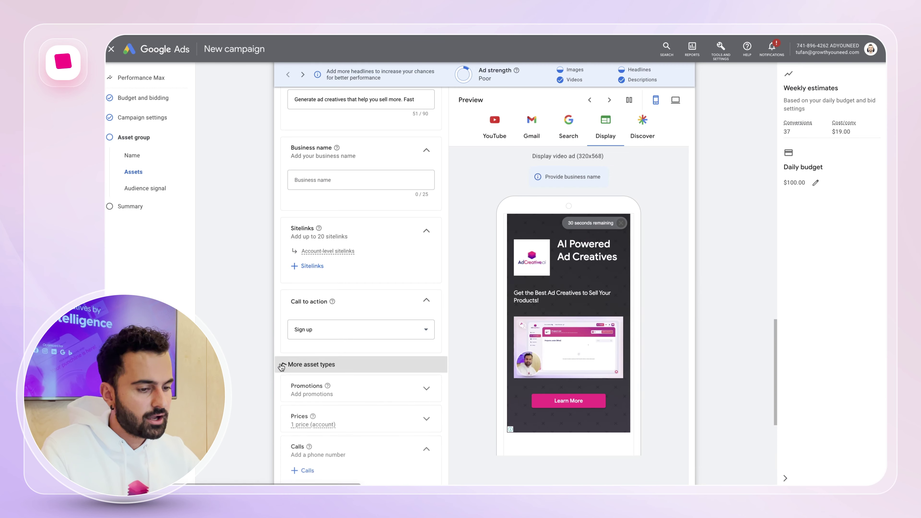
{"action": "scroll", "coordinate": [236, 331], "scroll_direction": "down", "scroll_amount": 3}
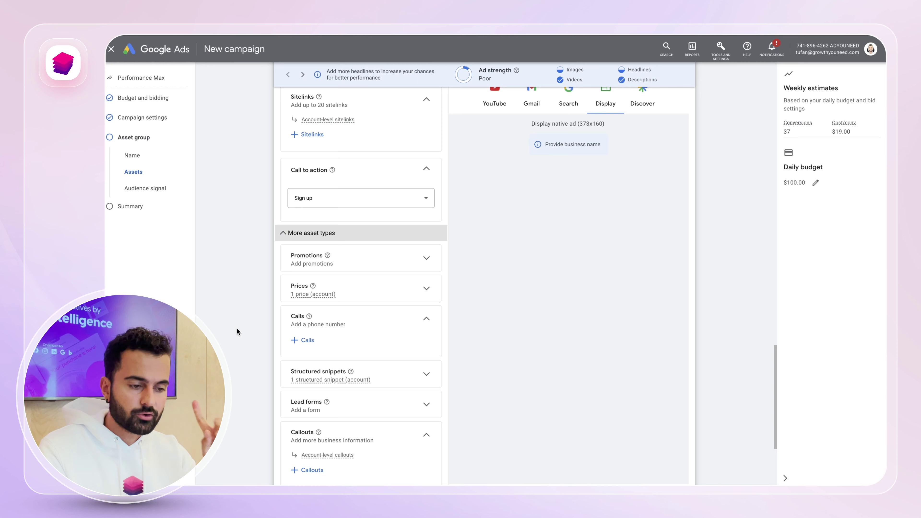
{"action": "left_click", "coordinate": [308, 263]}
{"action": "left_click", "coordinate": [307, 278]}
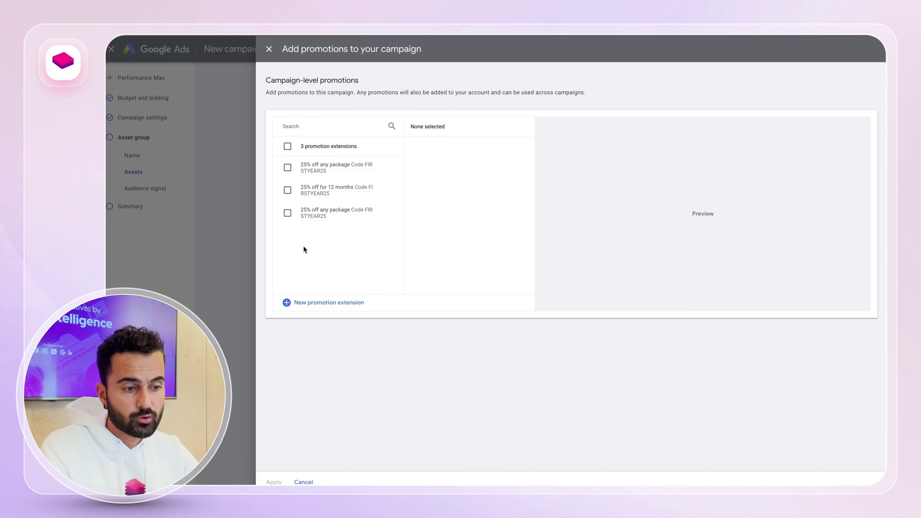
{"action": "left_click", "coordinate": [287, 168]}
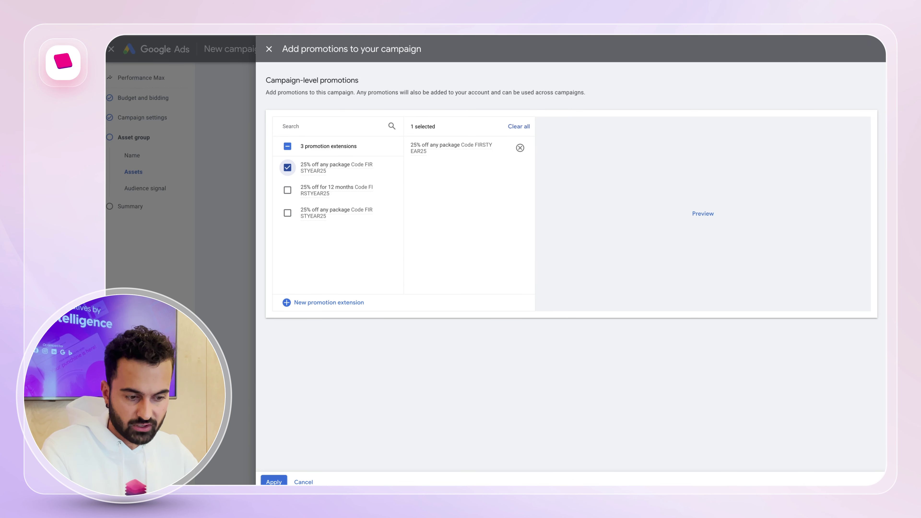
{"action": "left_click", "coordinate": [273, 482]}
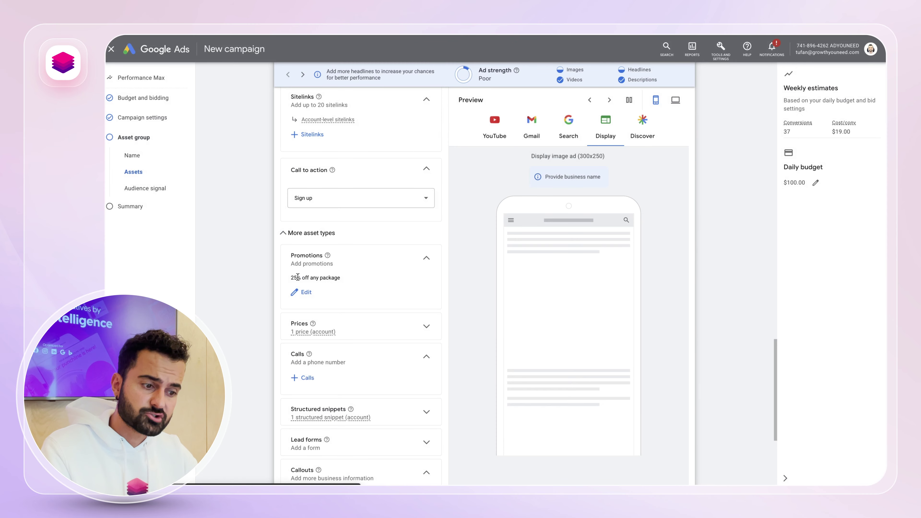
Preview the Search ad and add the existing Starter and Premium Package price extension set to the campaign.
{"action": "scroll", "coordinate": [526, 171], "scroll_direction": "down", "scroll_amount": 1}
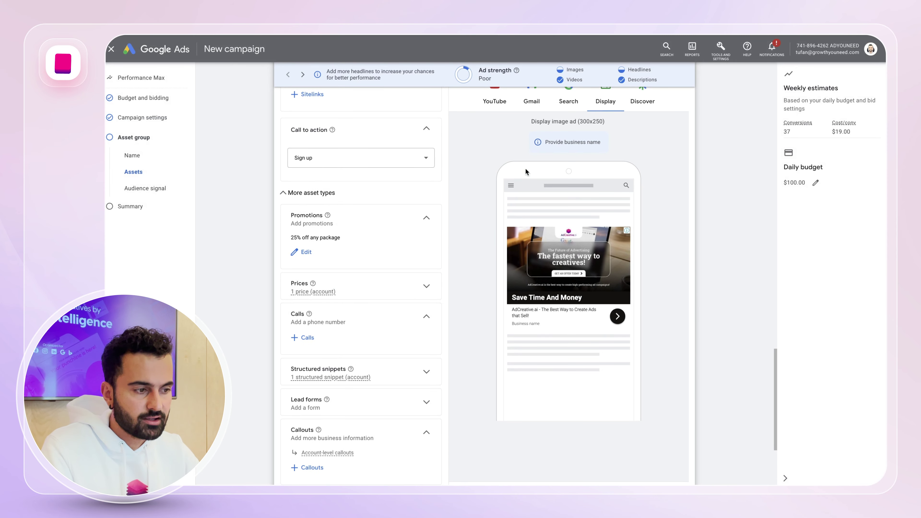
{"action": "left_click", "coordinate": [565, 103]}
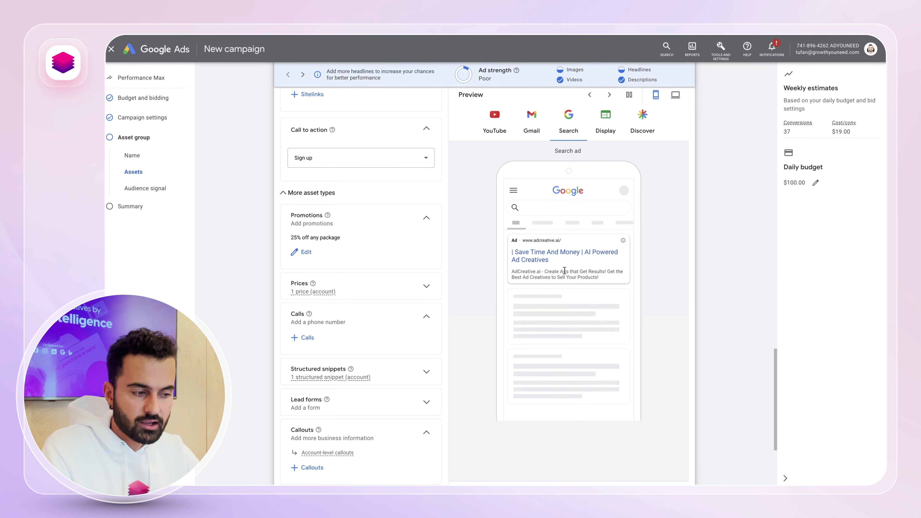
{"action": "scroll", "coordinate": [384, 267], "scroll_direction": "down", "scroll_amount": 1}
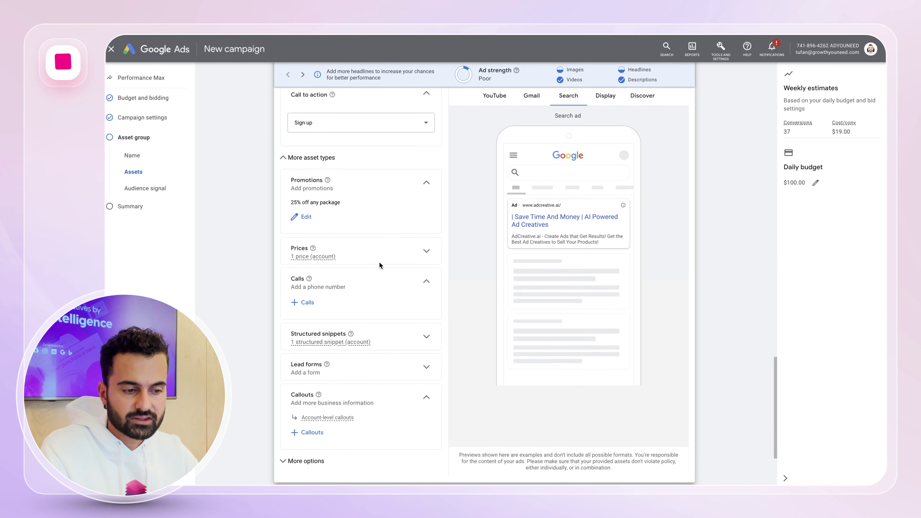
{"action": "left_click", "coordinate": [318, 257]}
{"action": "left_click", "coordinate": [309, 284]}
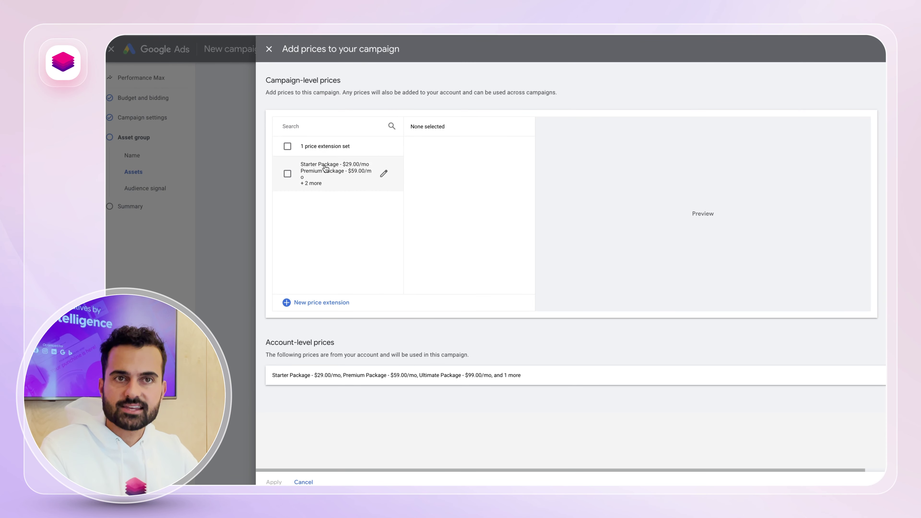
{"action": "left_click", "coordinate": [287, 174]}
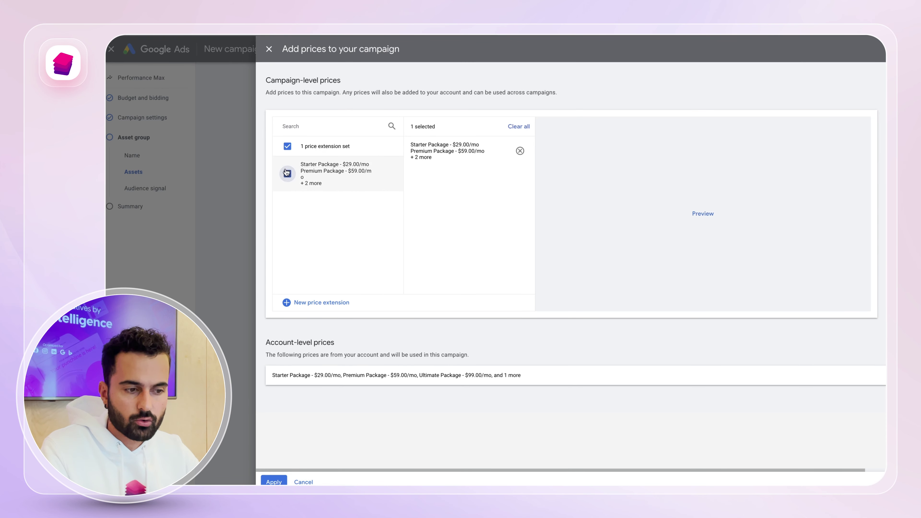
{"action": "left_click", "coordinate": [268, 481]}
{"action": "scroll", "coordinate": [333, 310], "scroll_direction": "down", "scroll_amount": 3}
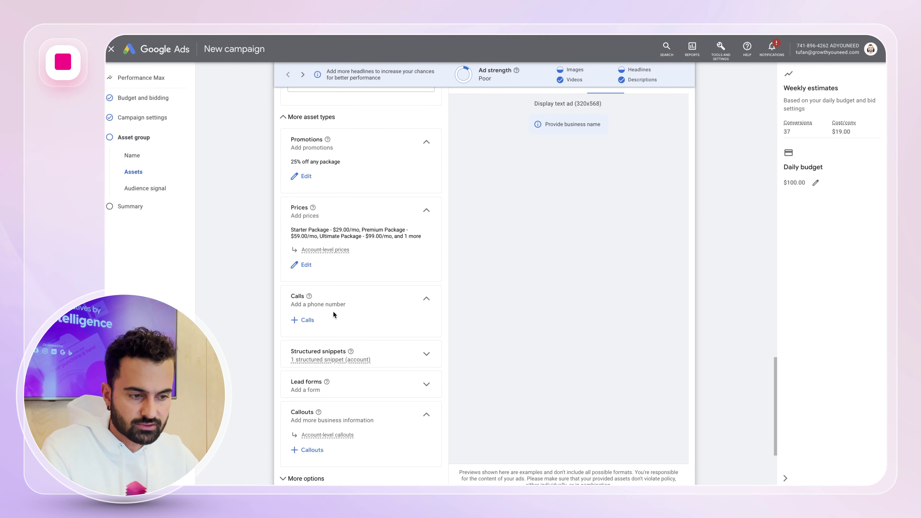
{"action": "left_click", "coordinate": [314, 323]}
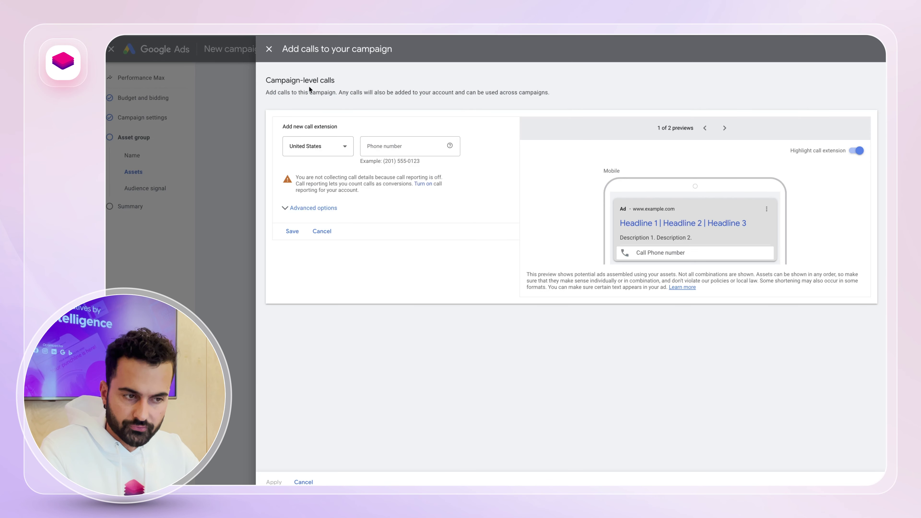
{"action": "left_click", "coordinate": [269, 49]}
Add the existing "Types: Artificial Intelligence, Super Scalable, Platform Integrations" structured snippet extension to the campaign.
{"action": "scroll", "coordinate": [275, 236], "scroll_direction": "down", "scroll_amount": 3}
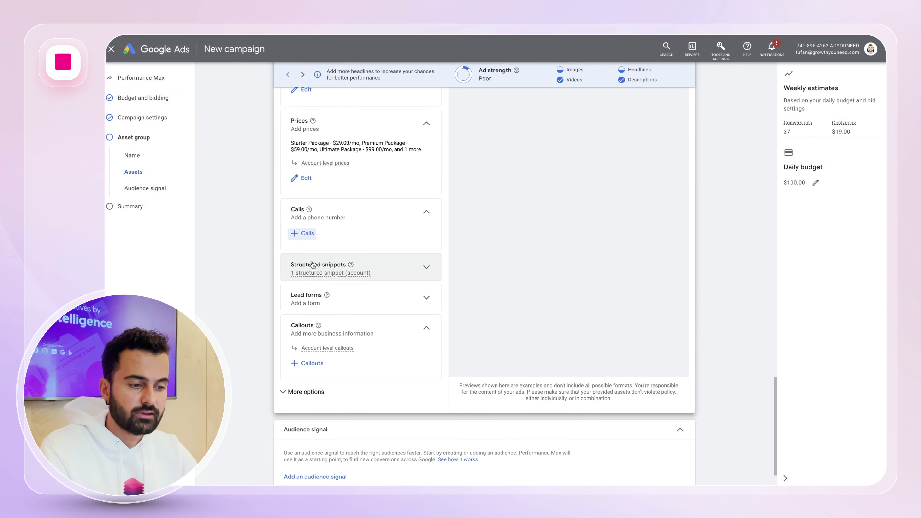
{"action": "left_click", "coordinate": [312, 264]}
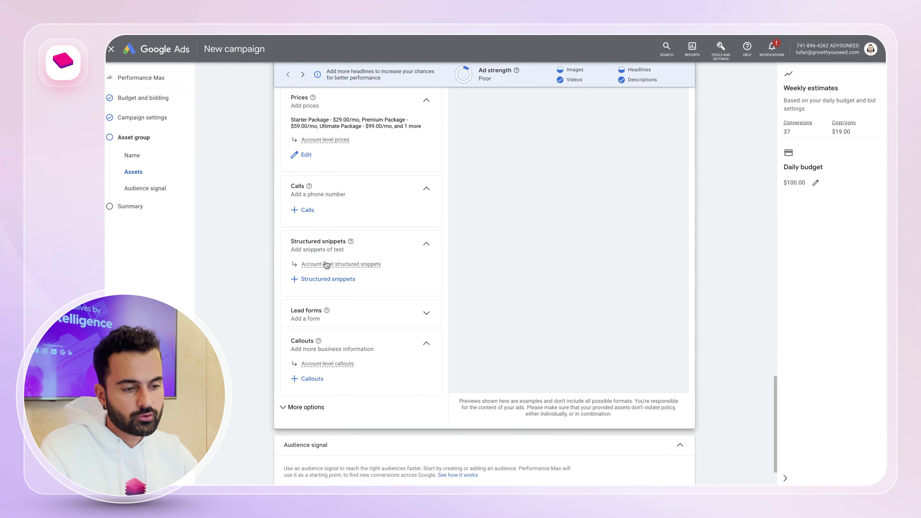
{"action": "mouse_move", "coordinate": [325, 265]}
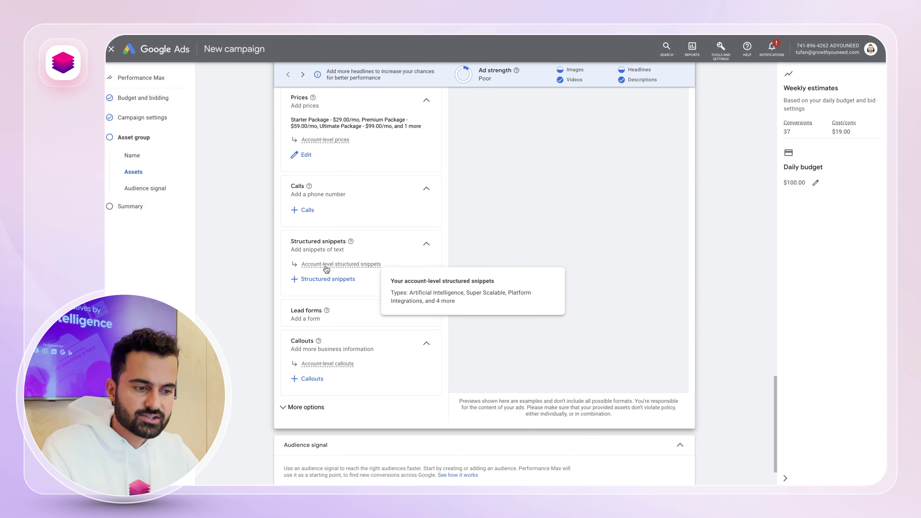
{"action": "left_click", "coordinate": [320, 281]}
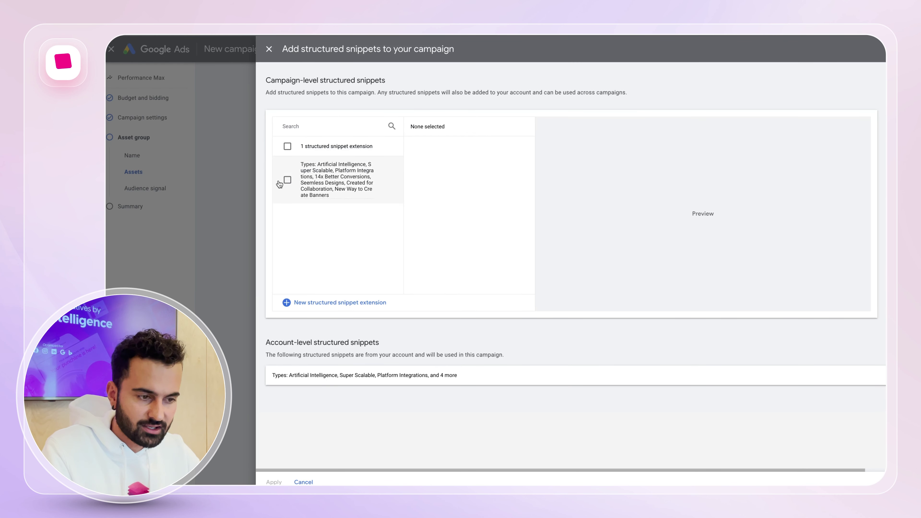
{"action": "left_click", "coordinate": [287, 180]}
{"action": "left_click", "coordinate": [267, 478]}
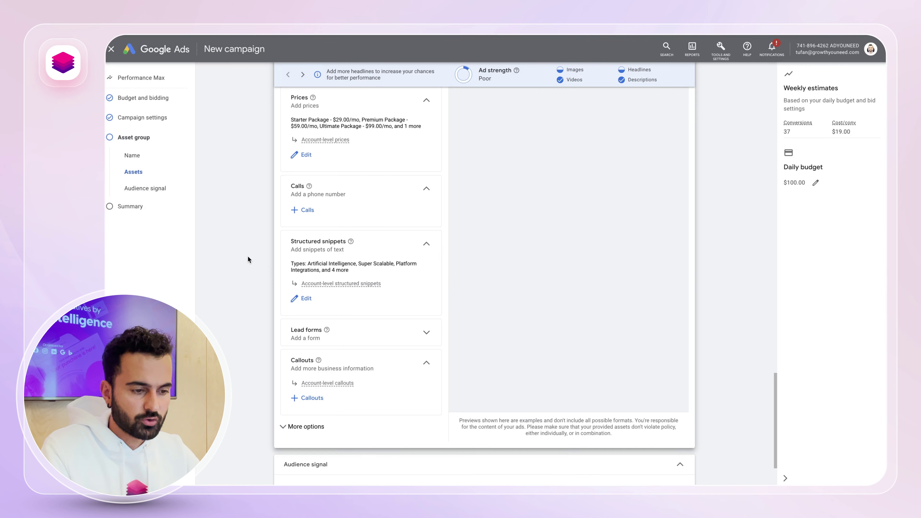
Expand the lead forms section and add the callouts Save Time&Money, Convert Better and the first $500 Free Ad Credits to the campaign.
{"action": "scroll", "coordinate": [248, 255], "scroll_direction": "down", "scroll_amount": 1}
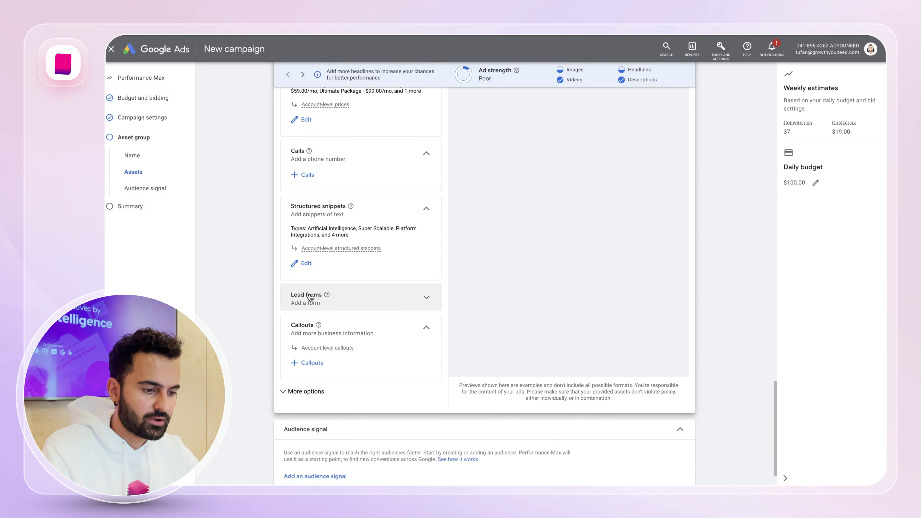
{"action": "left_click", "coordinate": [310, 297]}
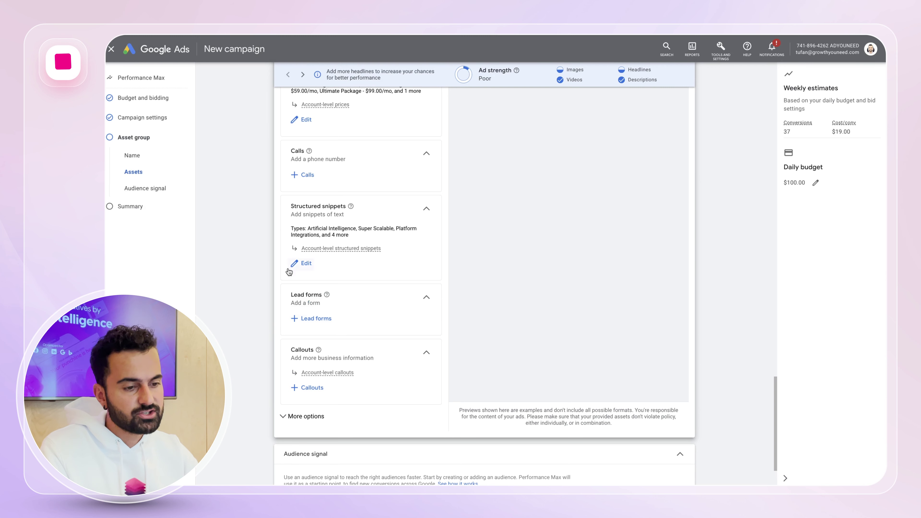
{"action": "scroll", "coordinate": [306, 324], "scroll_direction": "down", "scroll_amount": 2}
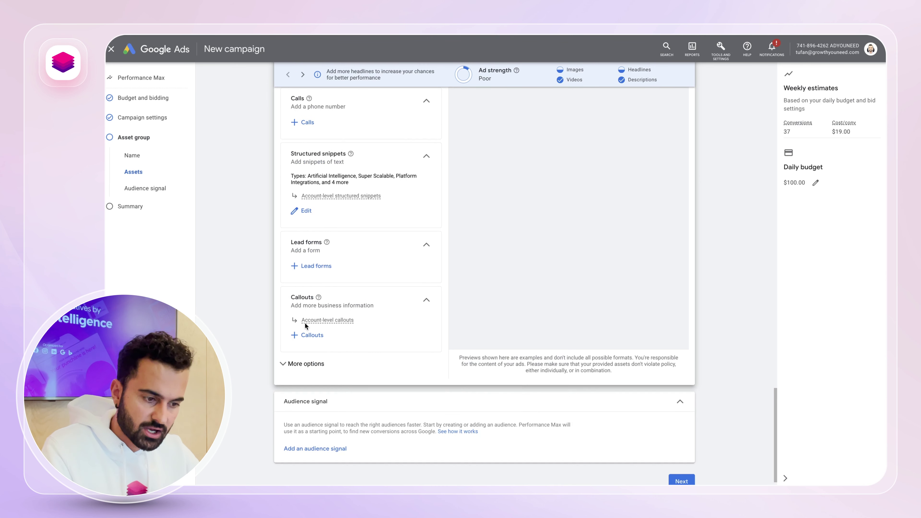
{"action": "left_click", "coordinate": [308, 333]}
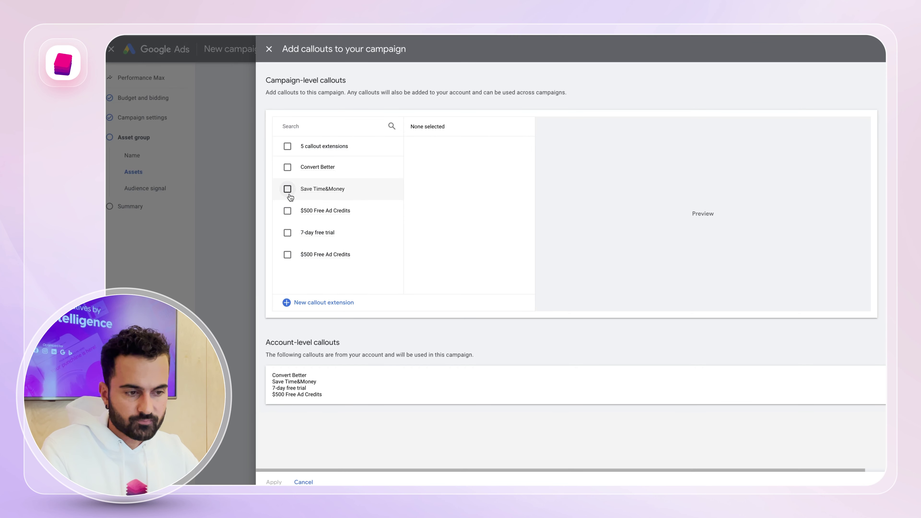
{"action": "left_click", "coordinate": [287, 189]}
{"action": "left_click", "coordinate": [287, 166]}
{"action": "left_click", "coordinate": [287, 211]}
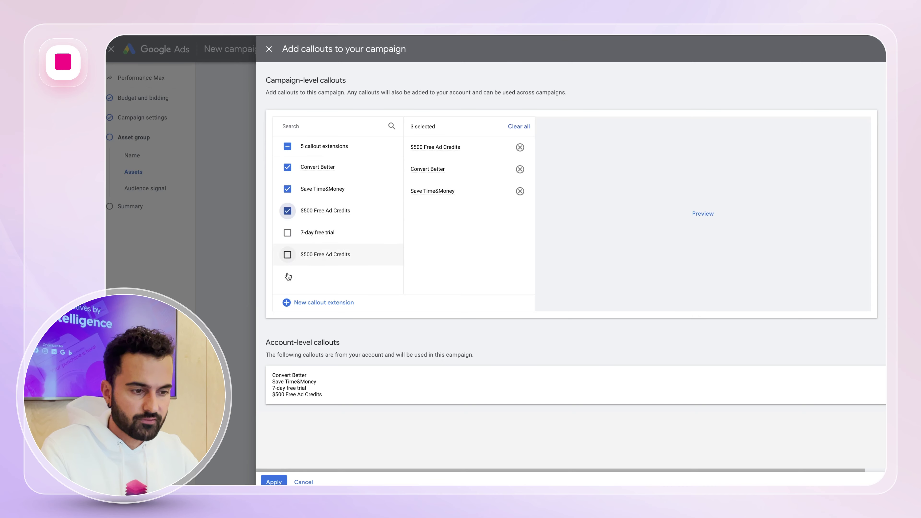
{"action": "left_click", "coordinate": [273, 481]}
Set the first display path field of the ad URL options to 7day-free-trial.
{"action": "scroll", "coordinate": [255, 386], "scroll_direction": "down", "scroll_amount": 1}
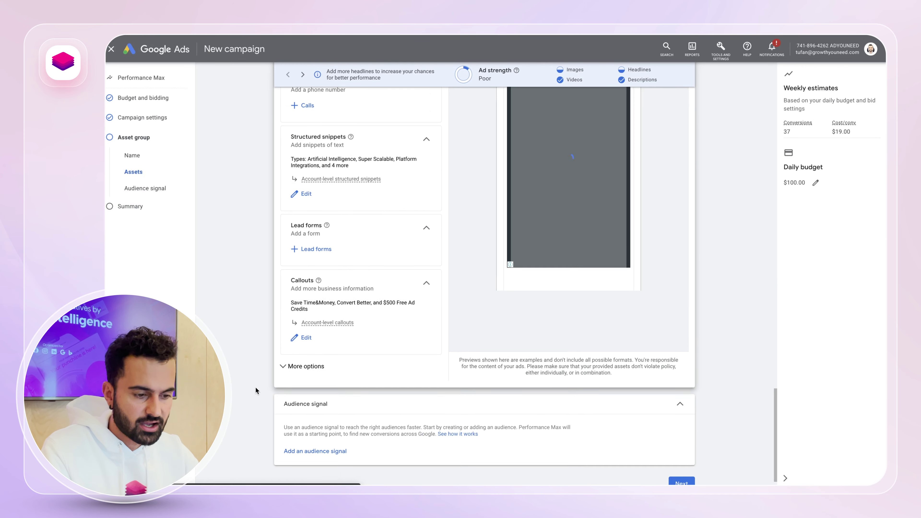
{"action": "scroll", "coordinate": [284, 363], "scroll_direction": "down", "scroll_amount": 1}
{"action": "left_click", "coordinate": [356, 349]}
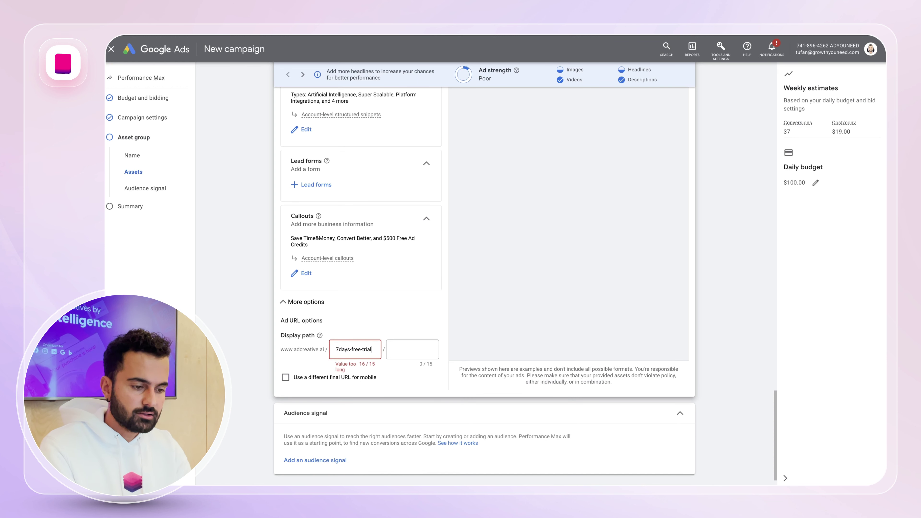
{"action": "key", "text": "BackSpace"}
{"action": "key", "text": "BackSpace"}
{"action": "key", "text": "BackSpace"}
{"action": "key", "text": "BackSpace"}
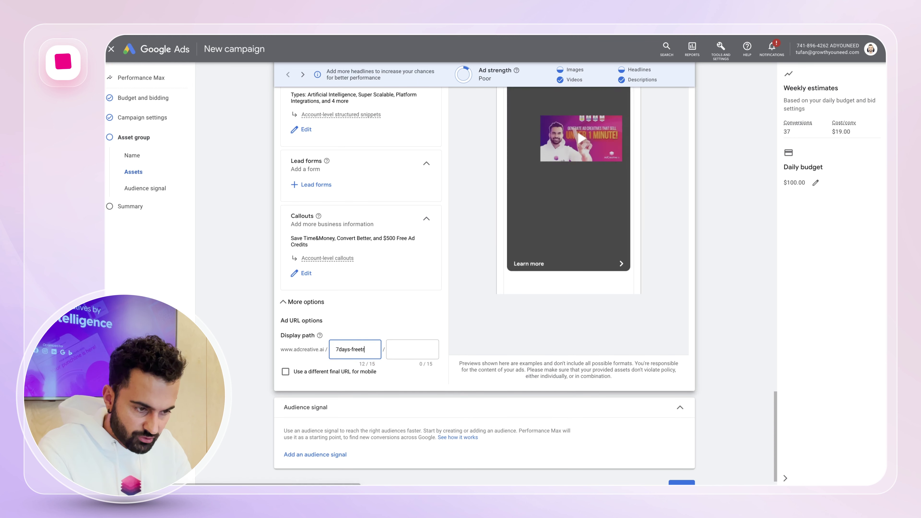
{"action": "type", "text": "trial"}
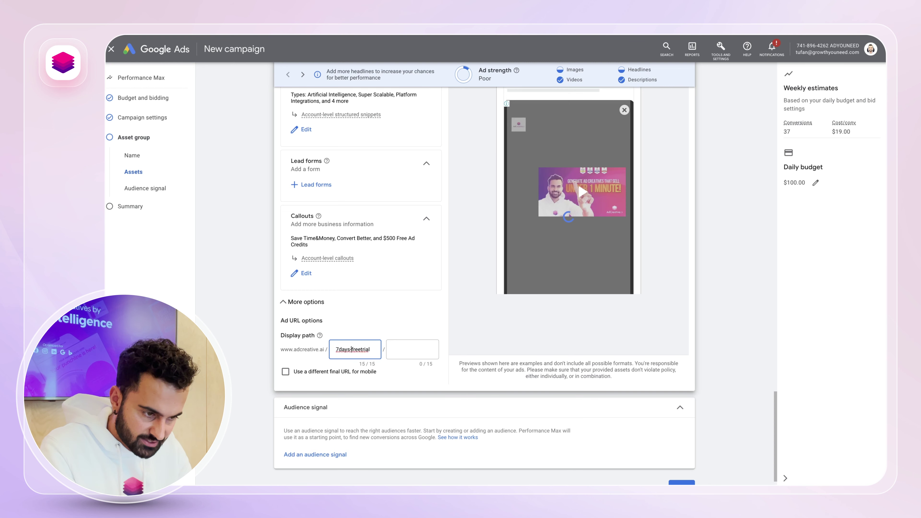
{"action": "key", "text": "Left"}
{"action": "key", "text": "Left"}
{"action": "key", "text": "Left"}
{"action": "key", "text": "Left"}
{"action": "key", "text": "Left"}
{"action": "key", "text": "Left"}
{"action": "key", "text": "Left"}
{"action": "key", "text": "Left"}
{"action": "key", "text": "Left"}
{"action": "key", "text": "Left"}
{"action": "key", "text": "BackSpace"}
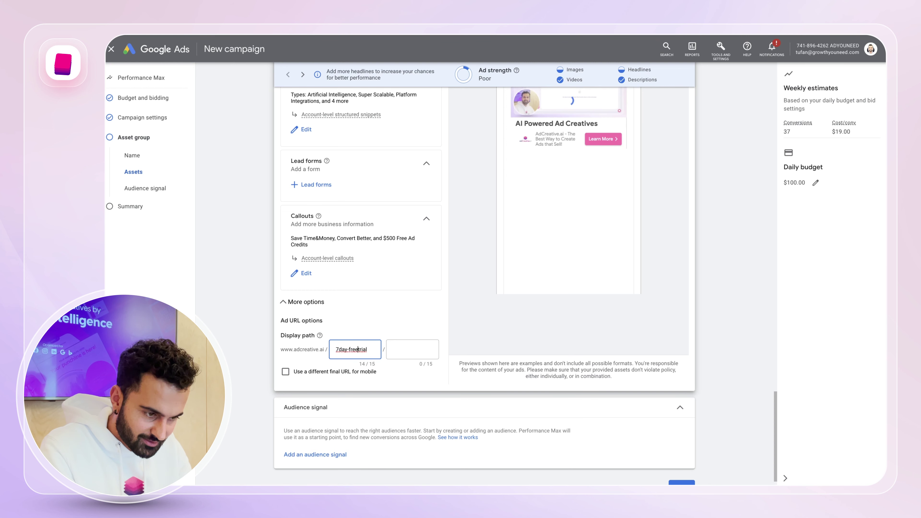
{"action": "type", "text": "-"}
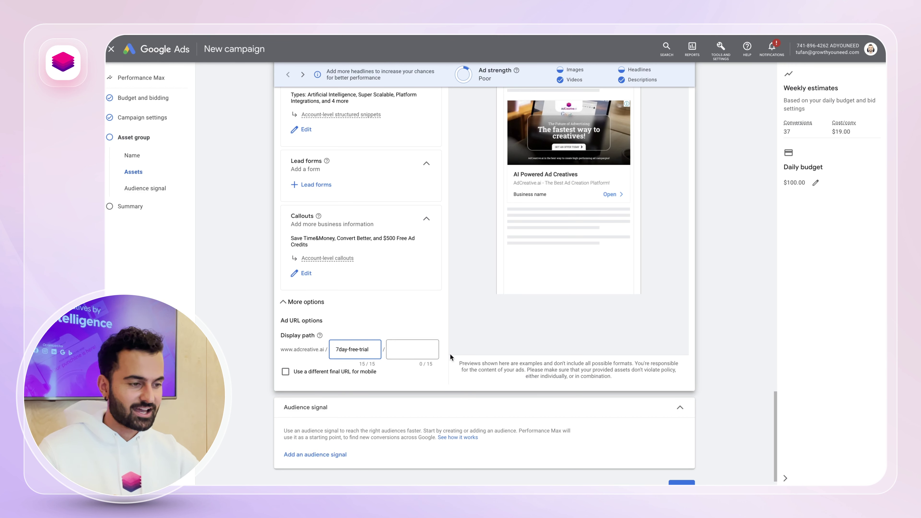
Preview the Search ad and examine the display URL shown above its headline.
{"action": "scroll", "coordinate": [453, 326], "scroll_direction": "up", "scroll_amount": 5}
{"action": "left_click", "coordinate": [569, 135]}
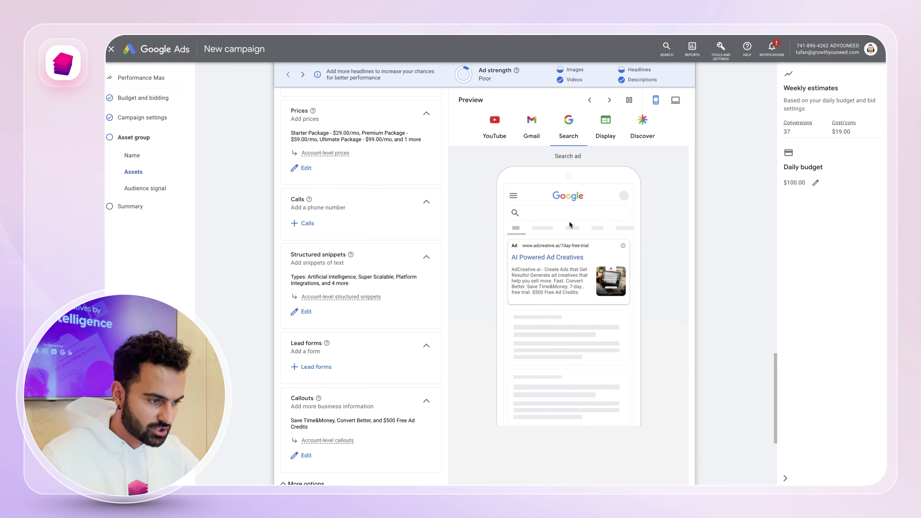
{"action": "left_click_drag", "start_coordinate": [525, 245], "coordinate": [594, 248]}
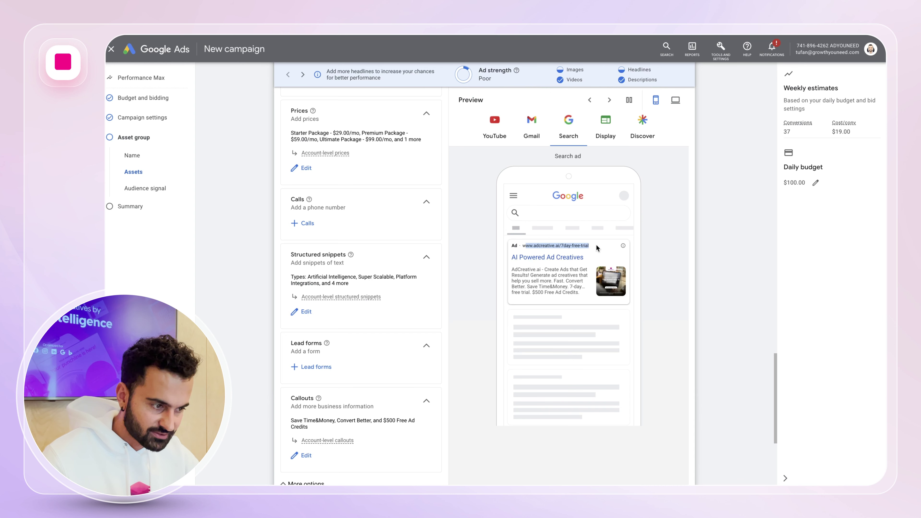
{"action": "left_click", "coordinate": [455, 239]}
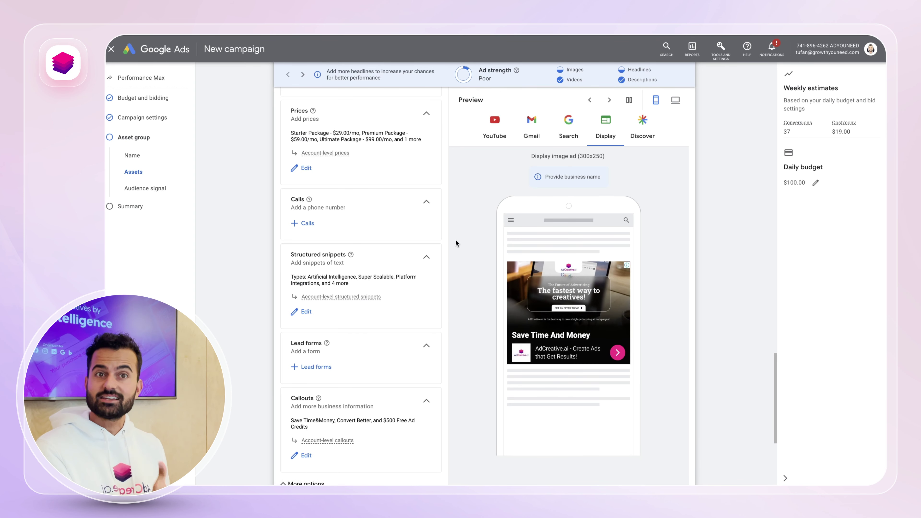
Review the display path's domain against the asset group's final URL and look over the entered assets.
{"action": "scroll", "coordinate": [455, 239], "scroll_direction": "down", "scroll_amount": 6}
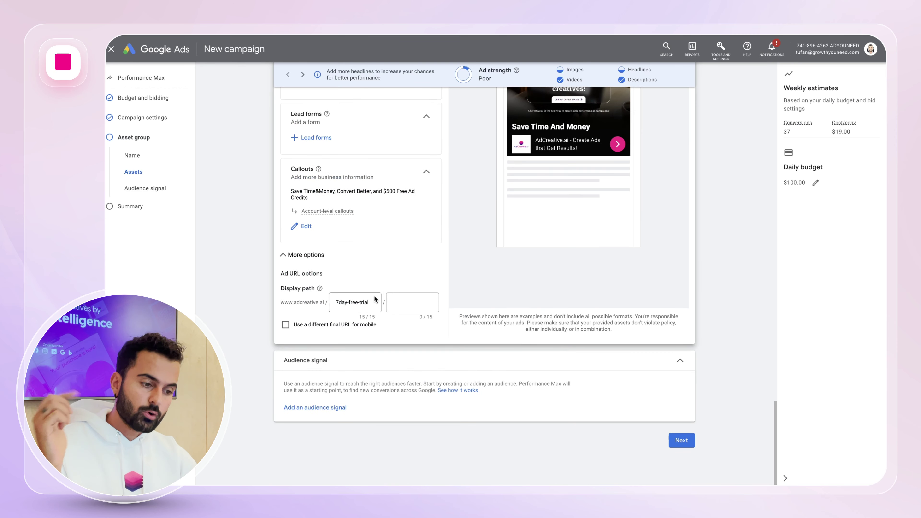
{"action": "left_click_drag", "start_coordinate": [322, 303], "coordinate": [264, 300]}
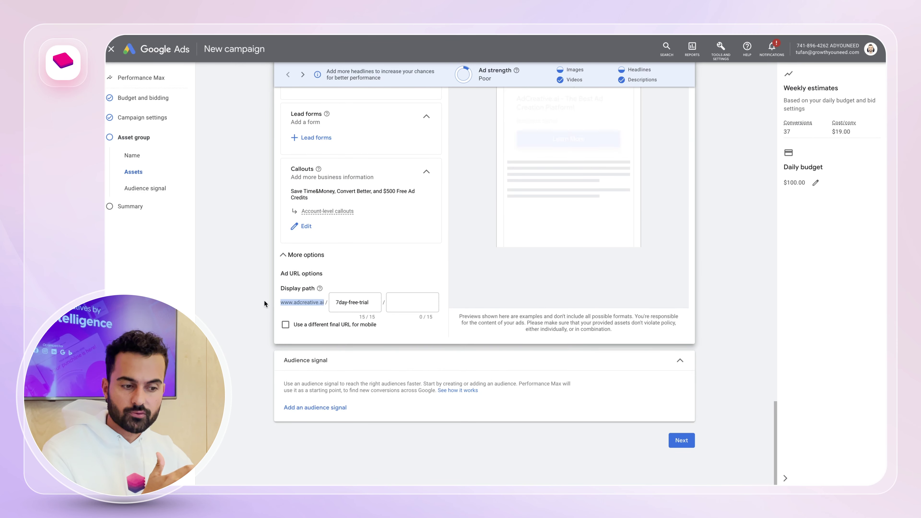
{"action": "scroll", "coordinate": [263, 300], "scroll_direction": "up", "scroll_amount": 12}
{"action": "scroll", "coordinate": [264, 299], "scroll_direction": "up", "scroll_amount": 15}
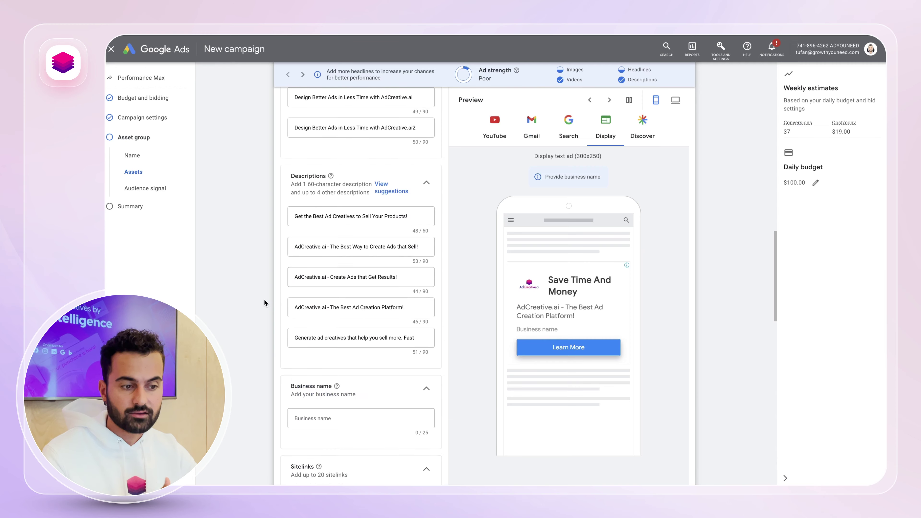
{"action": "scroll", "coordinate": [264, 303], "scroll_direction": "up", "scroll_amount": 5}
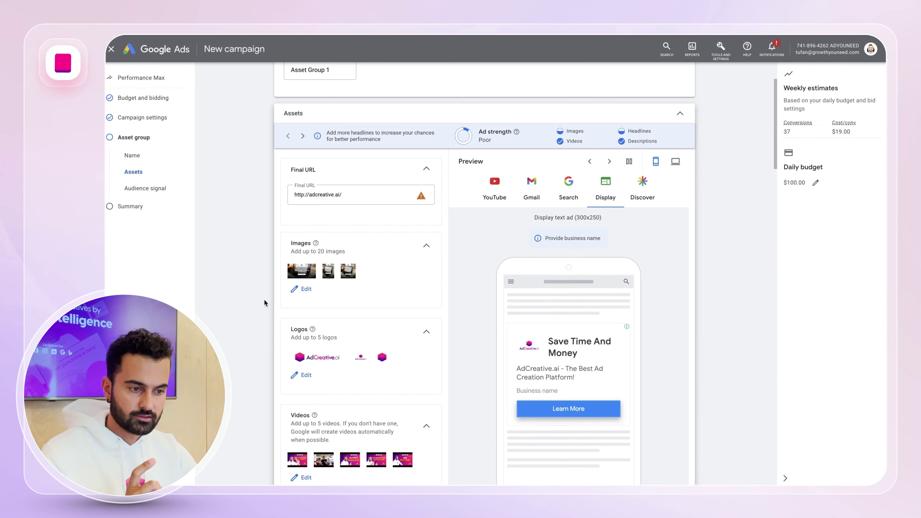
{"action": "scroll", "coordinate": [335, 214], "scroll_direction": "down", "scroll_amount": 15}
{"action": "scroll", "coordinate": [336, 216], "scroll_direction": "down", "scroll_amount": 15}
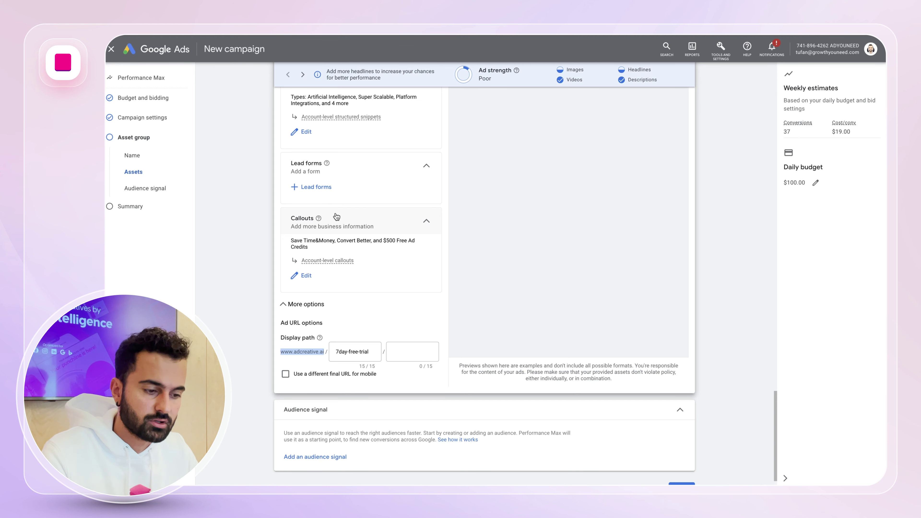
{"action": "left_click", "coordinate": [249, 287]}
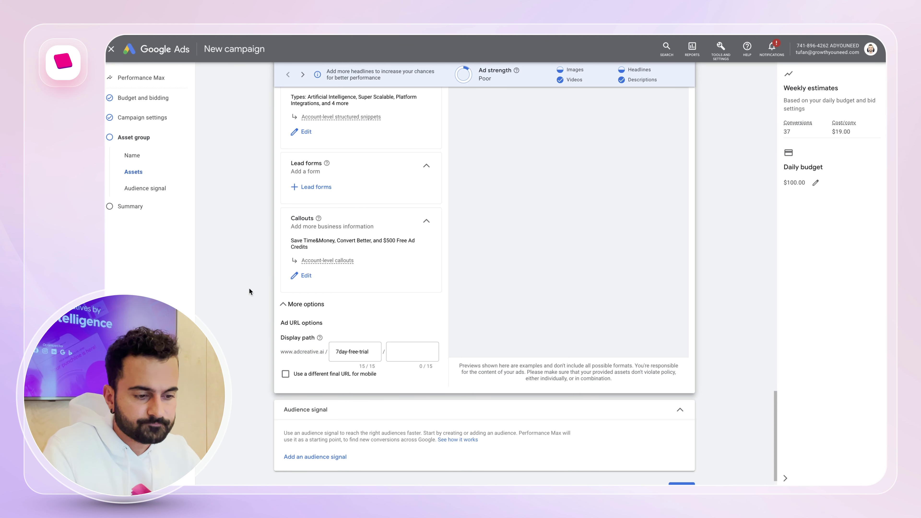
Start a new audience signal for the asset group and name it Audience.
{"action": "scroll", "coordinate": [249, 287], "scroll_direction": "down", "scroll_amount": 2}
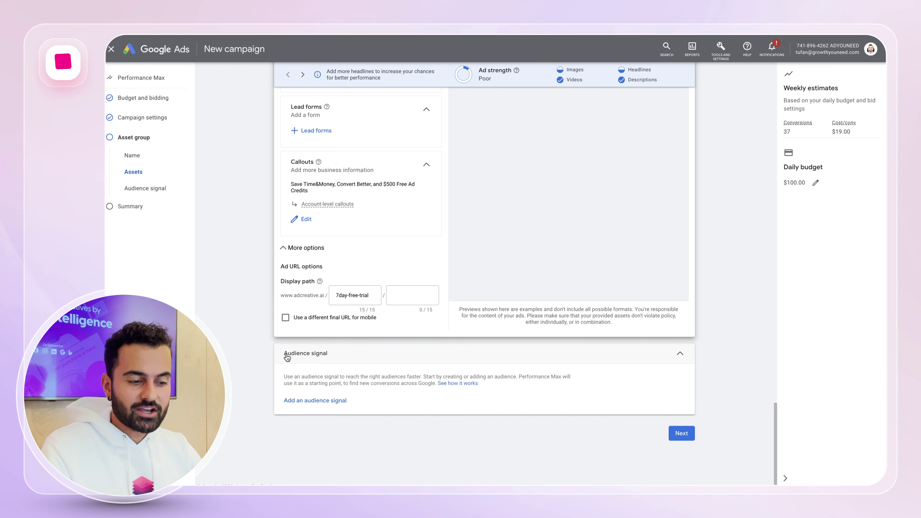
{"action": "left_click", "coordinate": [304, 403]}
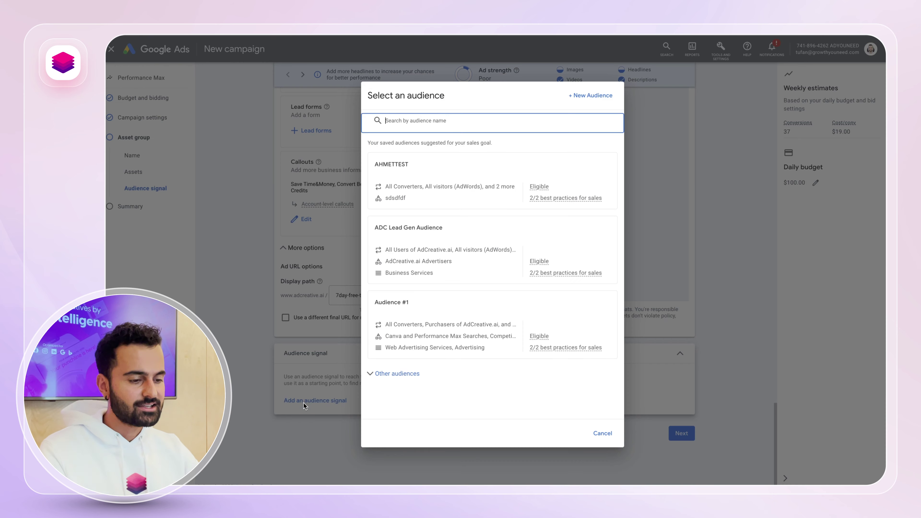
{"action": "left_click", "coordinate": [589, 95]}
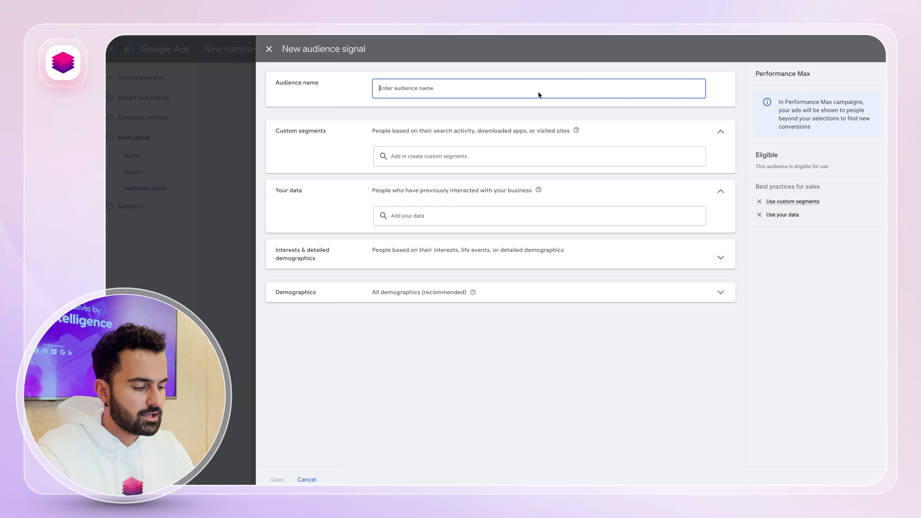
{"action": "type", "text": "Abando"}
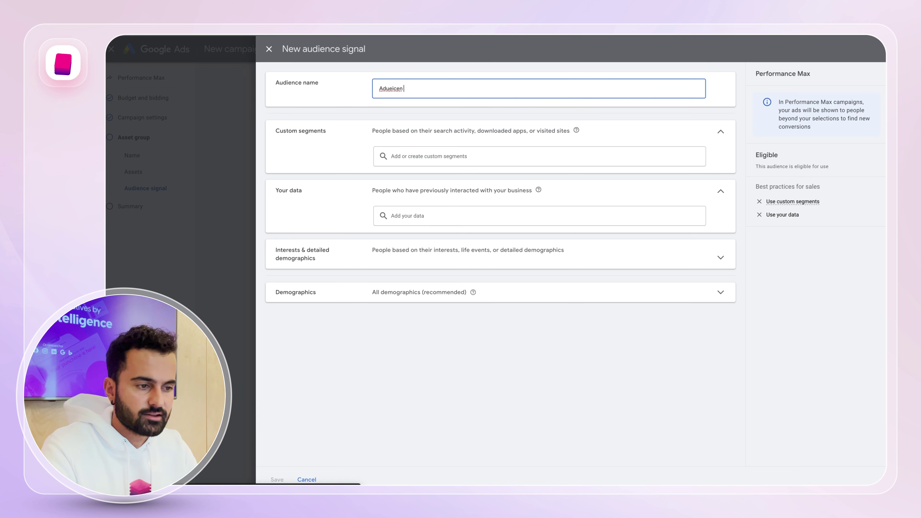
{"action": "key", "text": "BackSpace"}
{"action": "key", "text": "BackSpace"}
{"action": "key", "text": "BackSpace"}
{"action": "key", "text": "BackSpace"}
{"action": "key", "text": "BackSpace"}
{"action": "type", "text": "dueicen"}
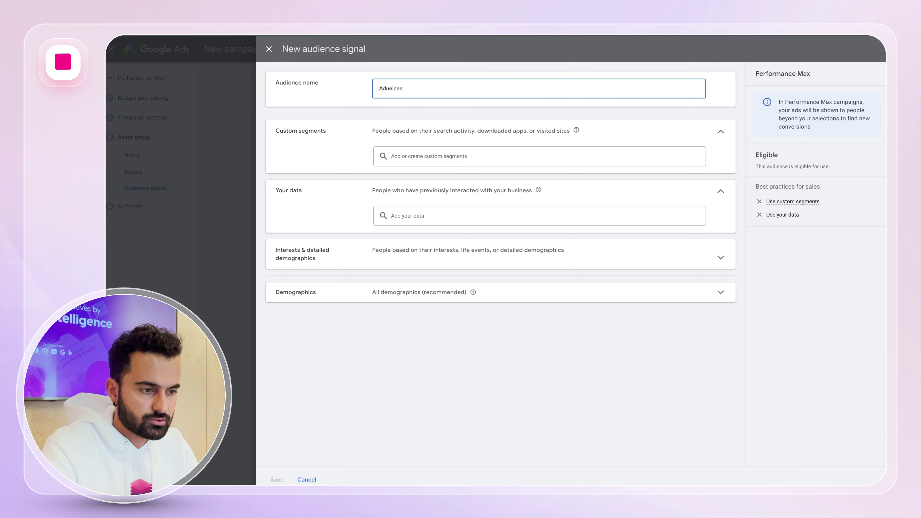
{"action": "key", "text": "BackSpace"}
{"action": "key", "text": "BackSpace"}
{"action": "key", "text": "BackSpace"}
{"action": "key", "text": "BackSpace"}
{"action": "key", "text": "BackSpace"}
{"action": "key", "text": "BackSpace"}
{"action": "key", "text": "BackSpace"}
{"action": "key", "text": "ctrl+a"}
{"action": "type", "text": "Audience"}
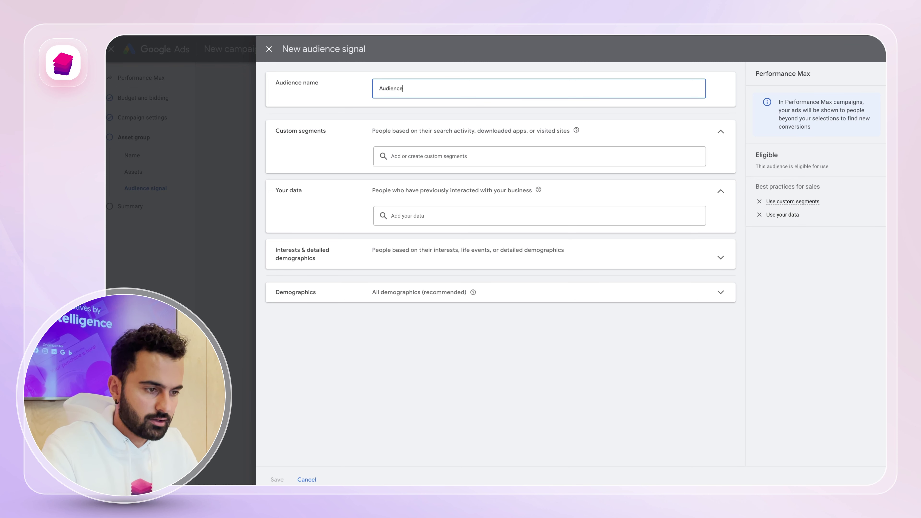
{"action": "left_click", "coordinate": [327, 148]}
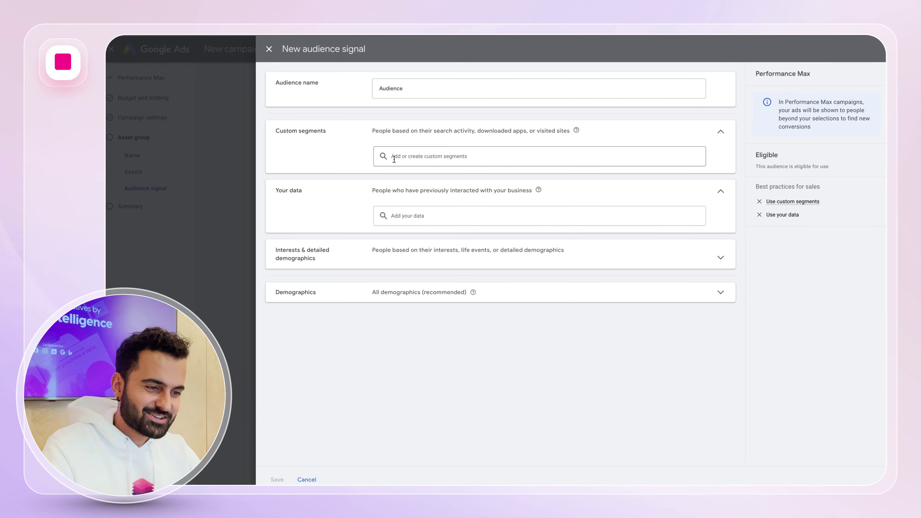
Create a new custom segment for the audience signal and name it Canva.
{"action": "left_click", "coordinate": [406, 158]}
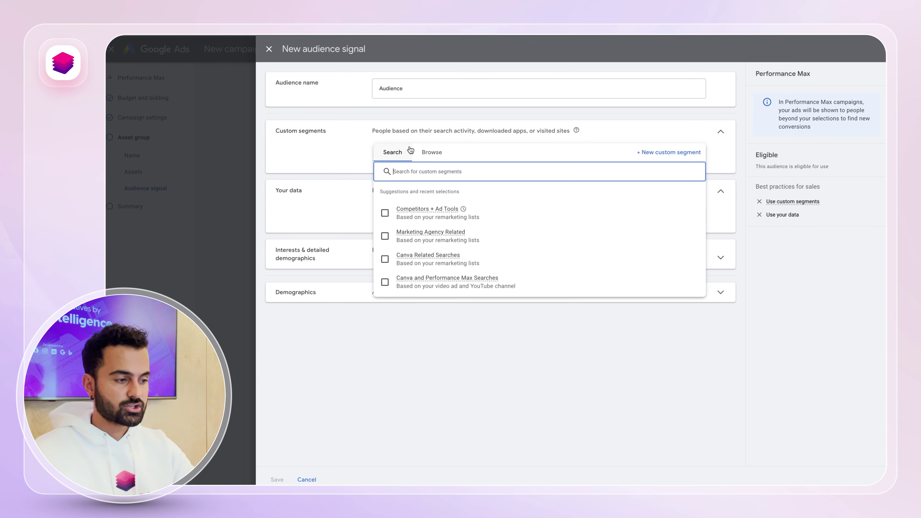
{"action": "left_click", "coordinate": [664, 152]}
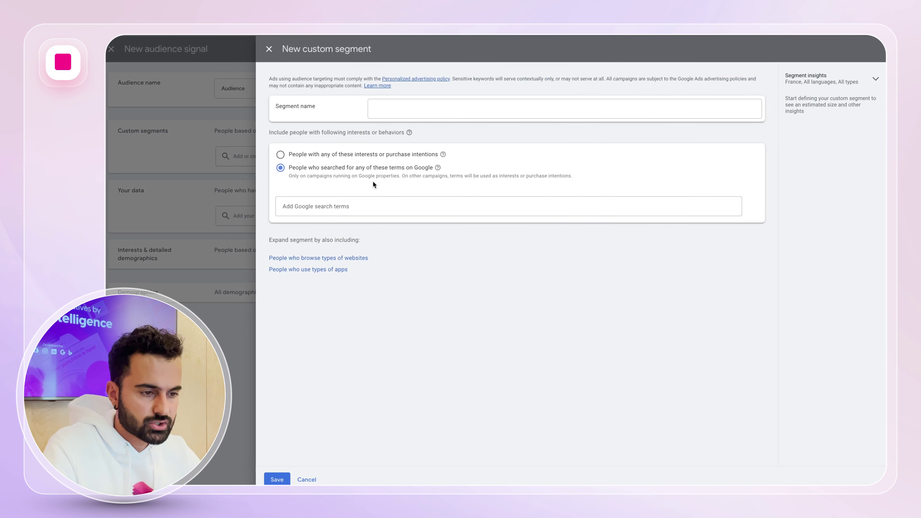
{"action": "left_click", "coordinate": [405, 108]}
{"action": "type", "text": "Canva"}
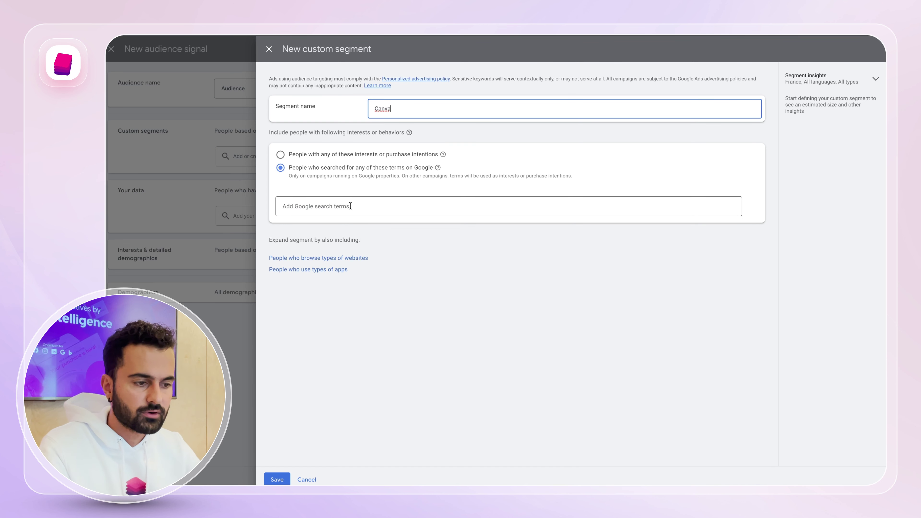
Add the Google search terms canva, facebook ads canva and instagram ads canva to the Canva segment and save it.
{"action": "left_click", "coordinate": [350, 206]}
{"action": "type", "text": "canva"}
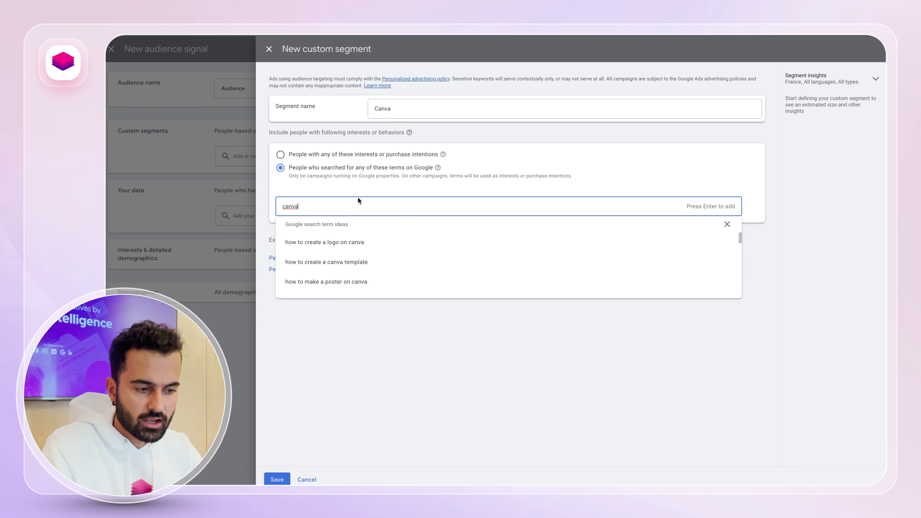
{"action": "key", "text": "Return"}
{"action": "type", "text": "face"}
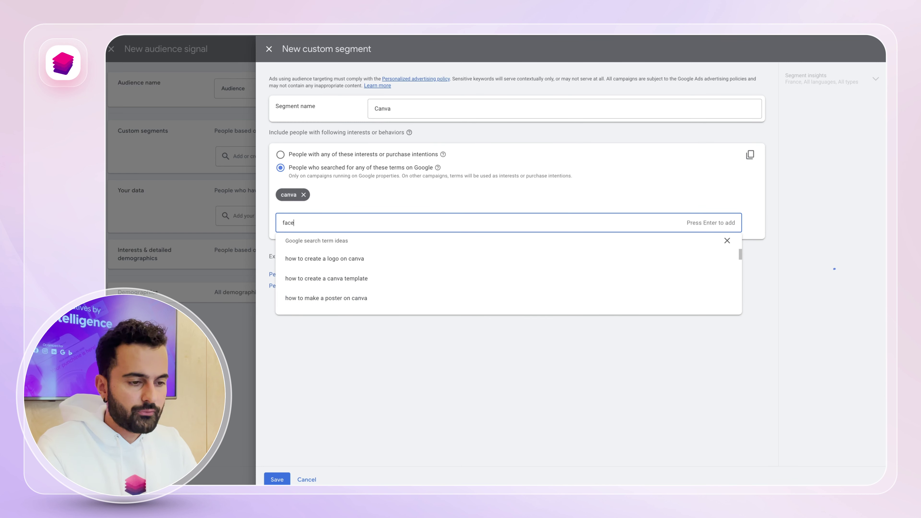
{"action": "type", "text": "book ads canva"}
{"action": "key", "text": "Return"}
{"action": "type", "text": "i"}
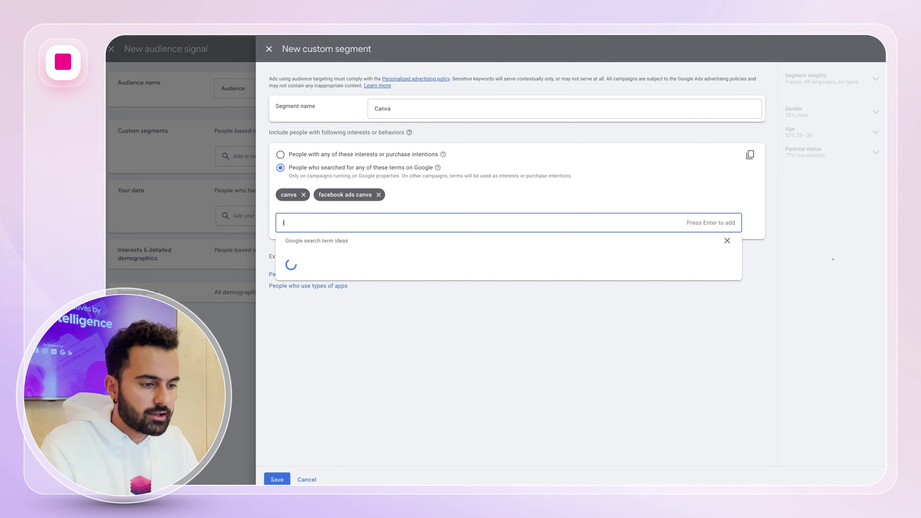
{"action": "type", "text": "nstagram ads canva"}
{"action": "key", "text": "Return"}
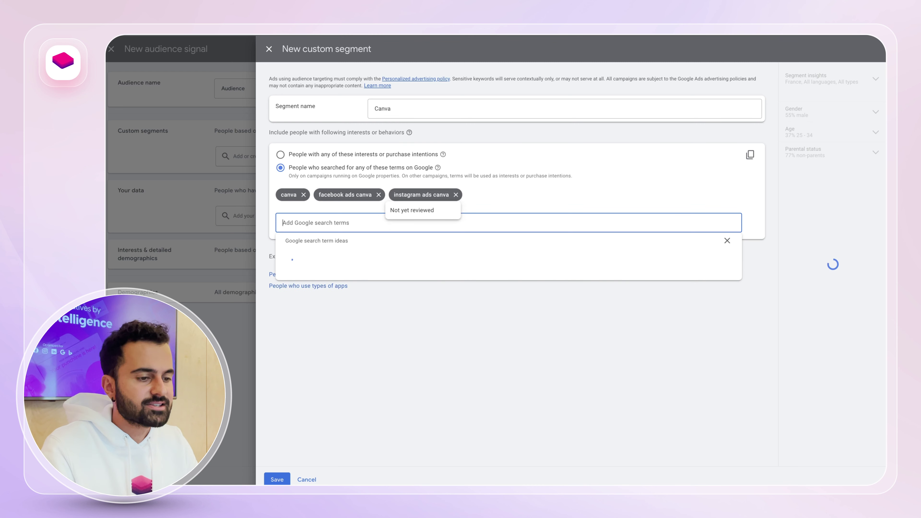
{"action": "left_click", "coordinate": [398, 394]}
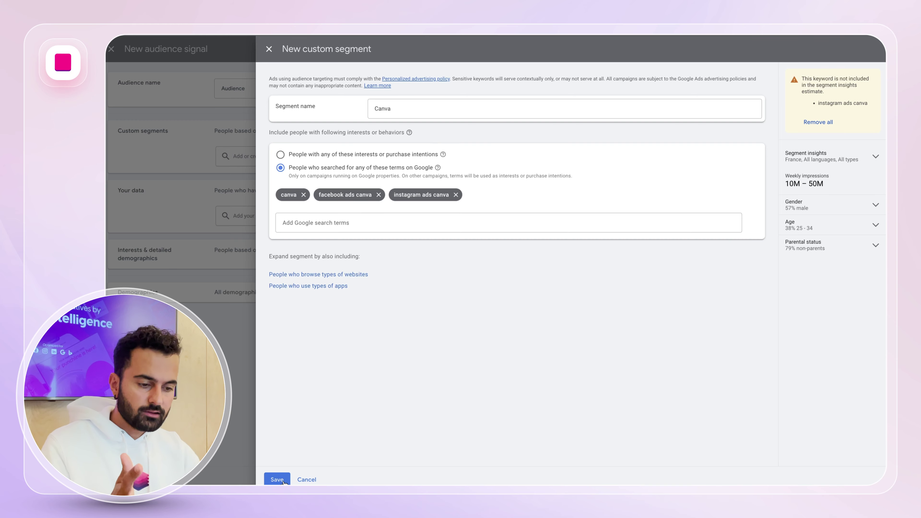
{"action": "left_click", "coordinate": [276, 479]}
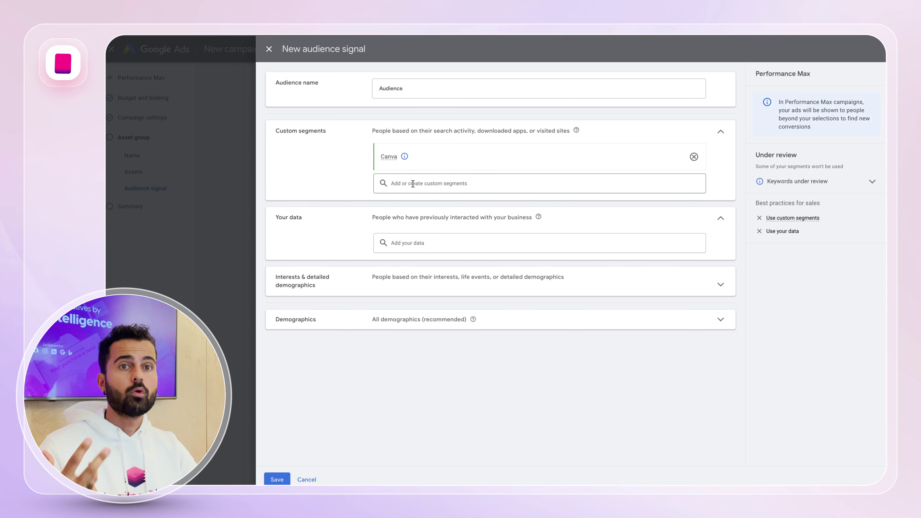
Add the Customer.io signups list, All converters, Purchasers of AdCreative.ai and All visitors (Google Ads) as the audience's own data.
{"action": "left_click", "coordinate": [442, 243]}
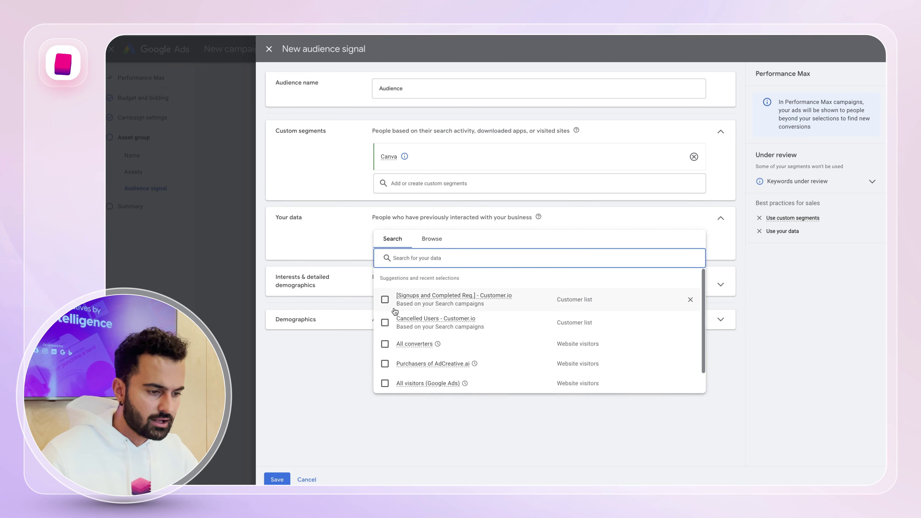
{"action": "left_click", "coordinate": [384, 300]}
{"action": "left_click", "coordinate": [384, 372]}
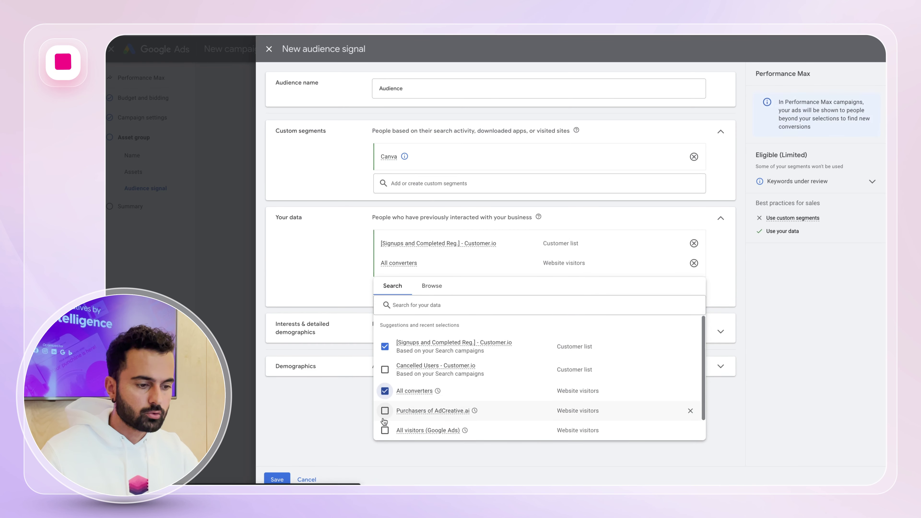
{"action": "left_click", "coordinate": [384, 410]}
{"action": "left_click", "coordinate": [384, 450]}
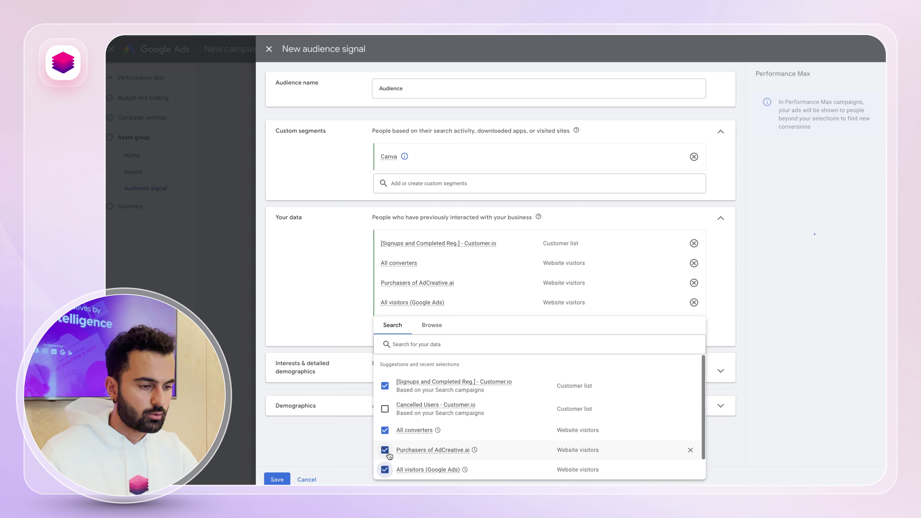
{"action": "left_click", "coordinate": [756, 279]}
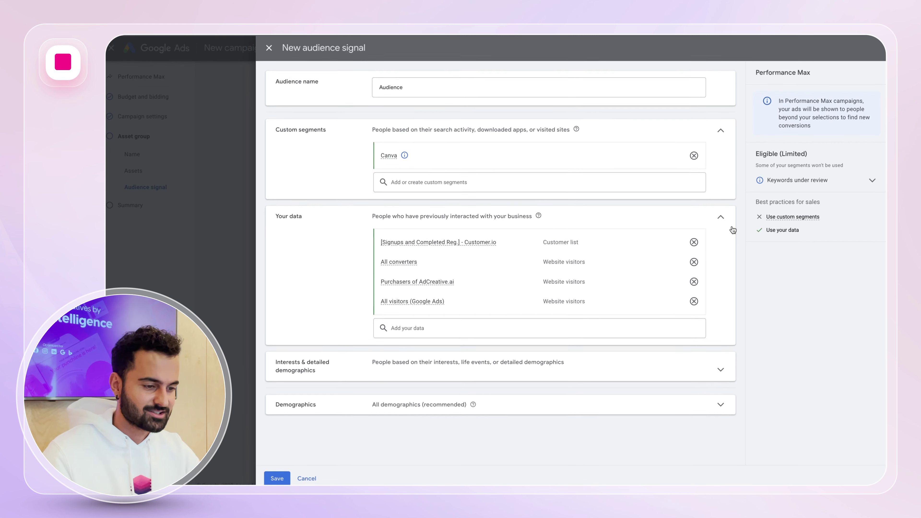
Add the in-market segments Advertising Services, Advertising News and Advertising Information to the audience's interests and detailed demographics.
{"action": "left_click", "coordinate": [463, 368]}
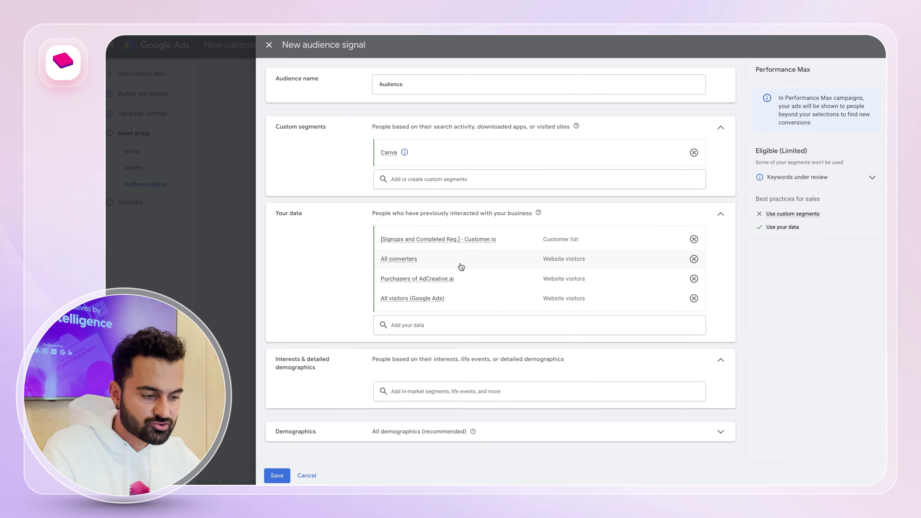
{"action": "left_click", "coordinate": [417, 394]}
{"action": "scroll", "coordinate": [418, 396], "scroll_direction": "down", "scroll_amount": 2}
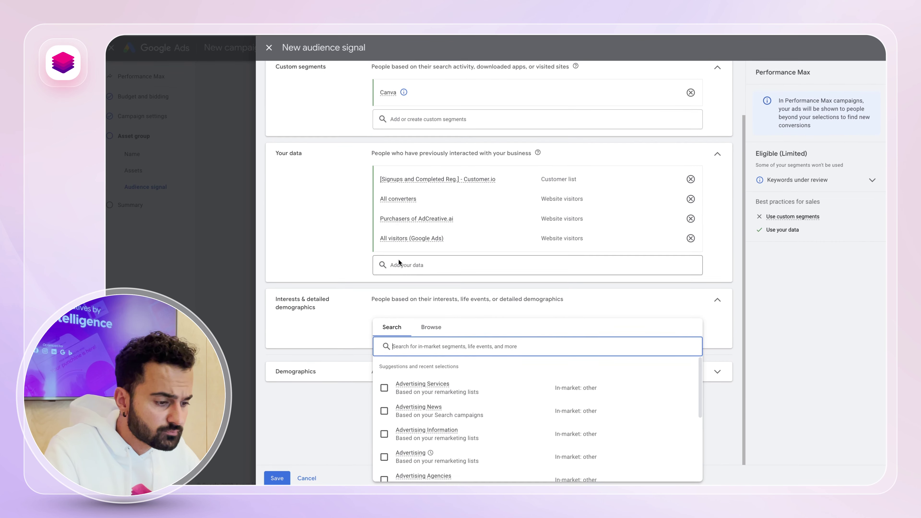
{"action": "left_click", "coordinate": [384, 390]}
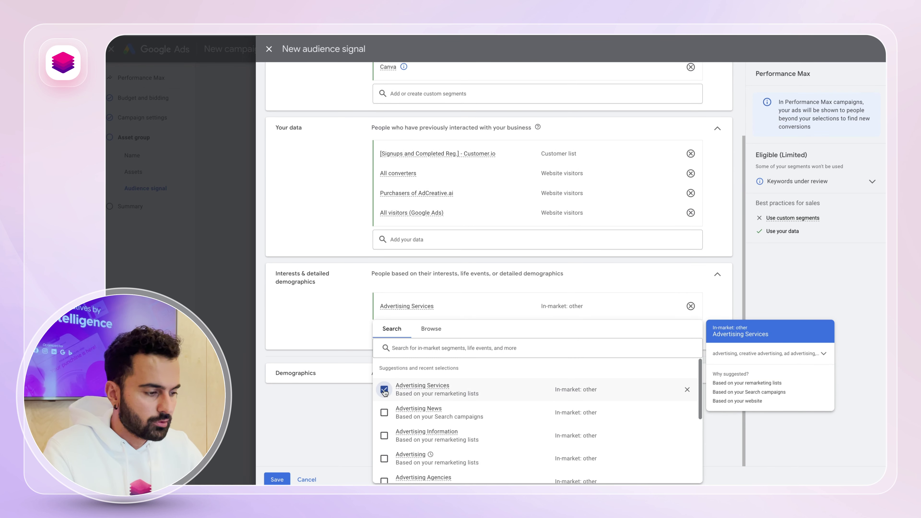
{"action": "scroll", "coordinate": [384, 395], "scroll_direction": "down", "scroll_amount": 3}
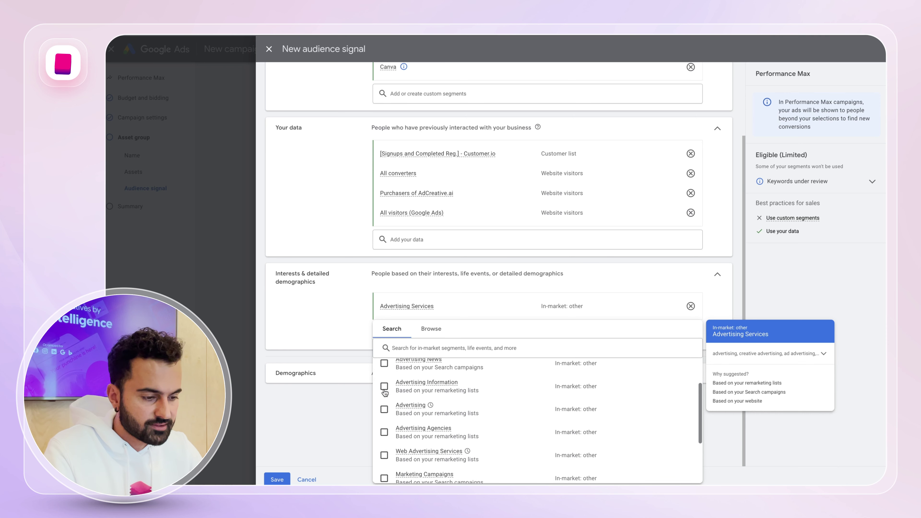
{"action": "scroll", "coordinate": [384, 408], "scroll_direction": "up", "scroll_amount": 3}
{"action": "left_click", "coordinate": [384, 412]}
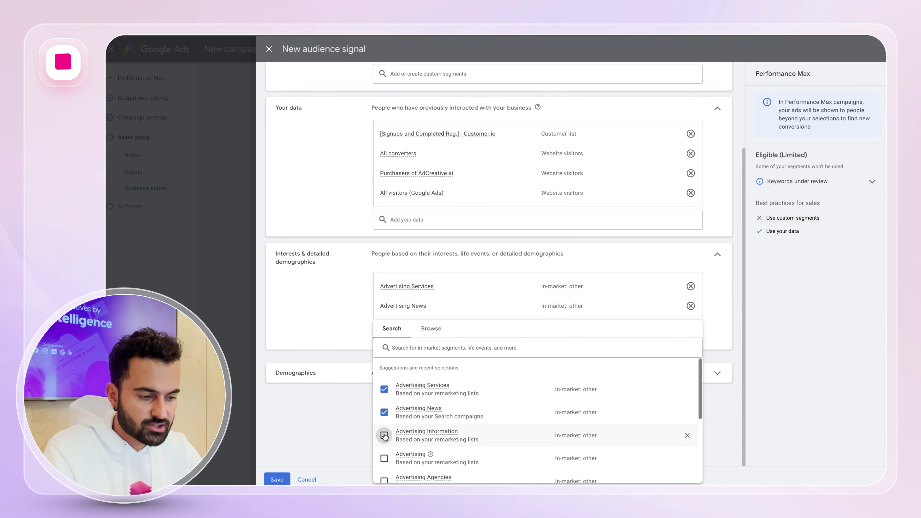
{"action": "left_click", "coordinate": [385, 435]}
{"action": "left_click", "coordinate": [354, 445]}
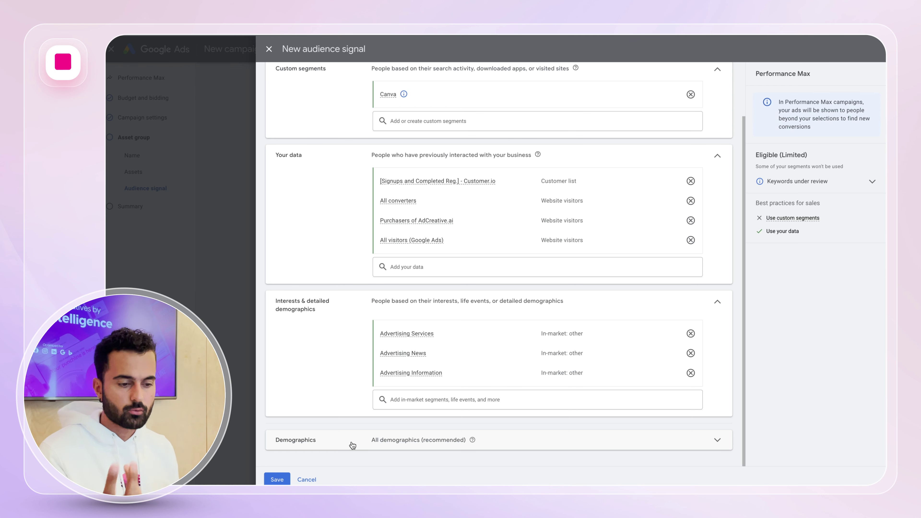
Try excluding the Male gender in the audience signal's demographics and restore the selection.
{"action": "left_click", "coordinate": [352, 446]}
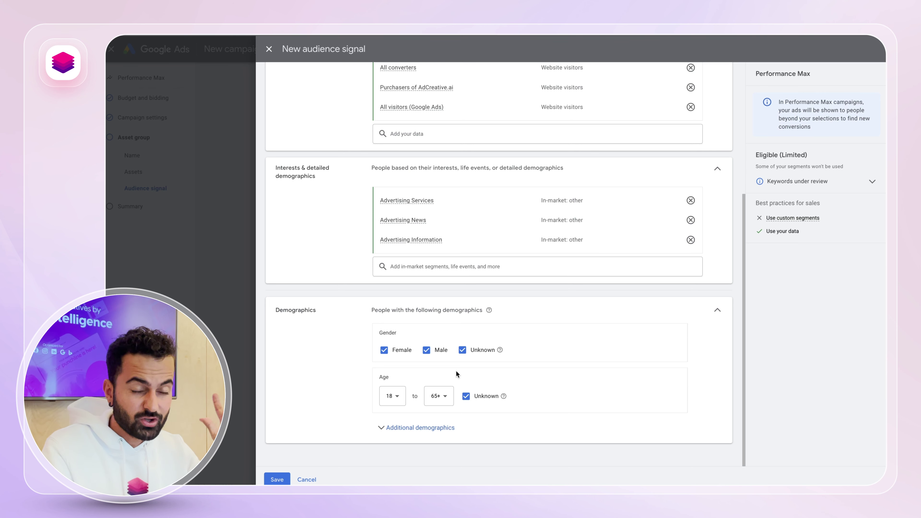
{"action": "left_click", "coordinate": [427, 352]}
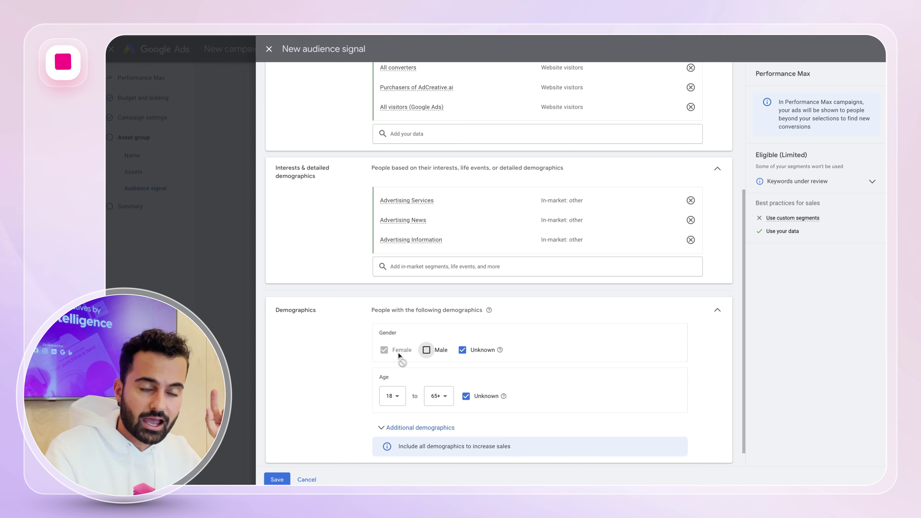
{"action": "left_click", "coordinate": [426, 350]}
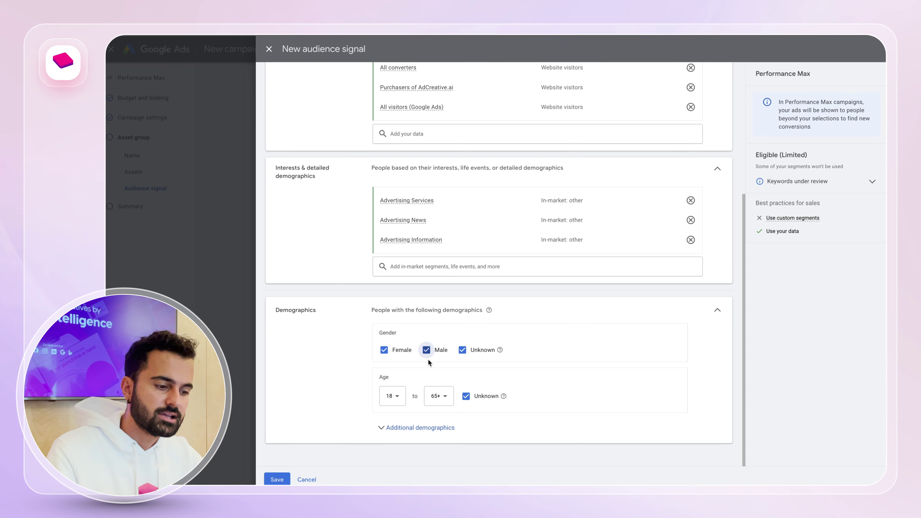
{"action": "left_click", "coordinate": [437, 309]}
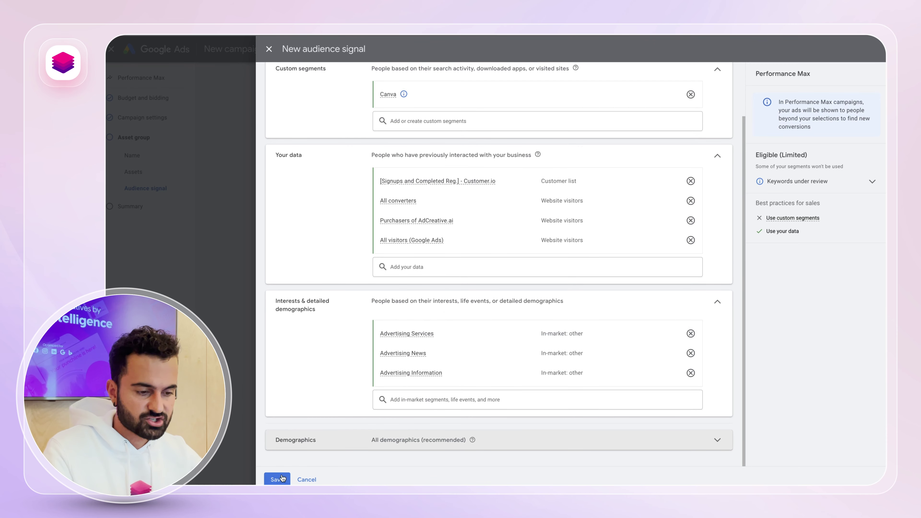
Save the audience signal and proceed to the campaign summary.
{"action": "left_click", "coordinate": [277, 478]}
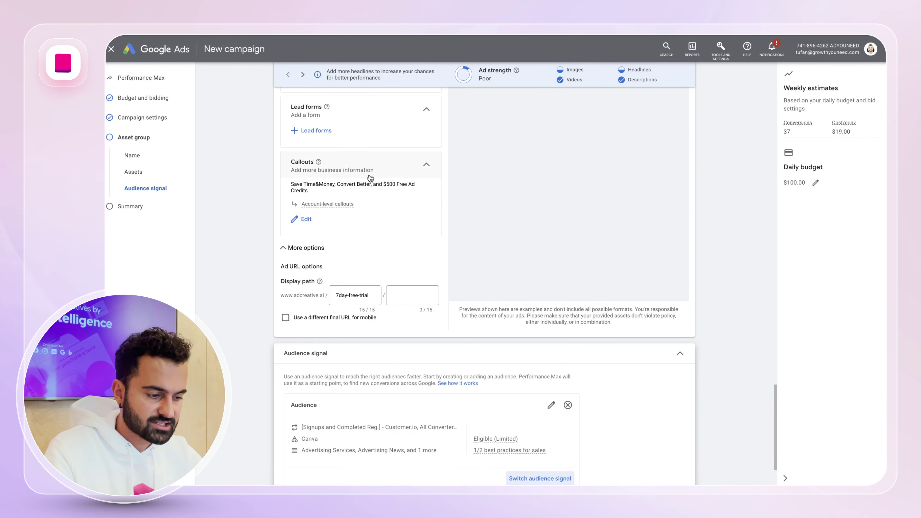
{"action": "scroll", "coordinate": [366, 328], "scroll_direction": "down", "scroll_amount": 3}
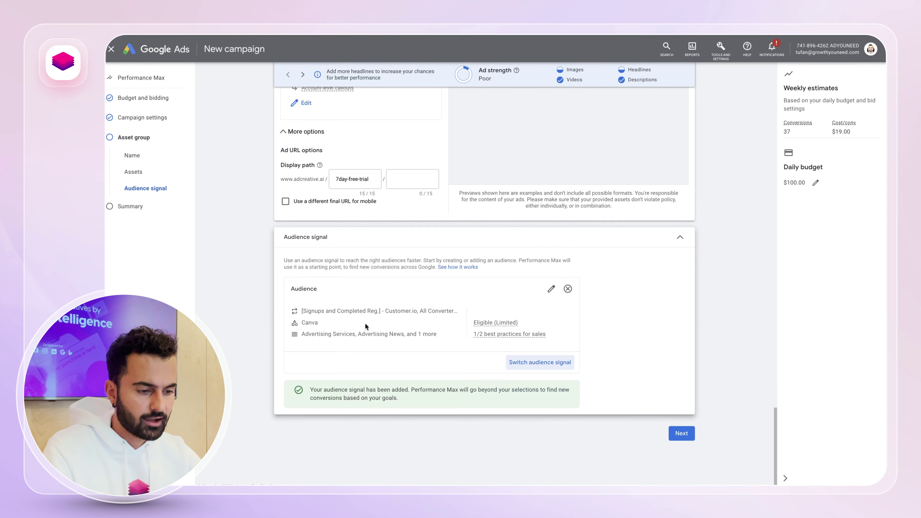
{"action": "left_click", "coordinate": [682, 433]}
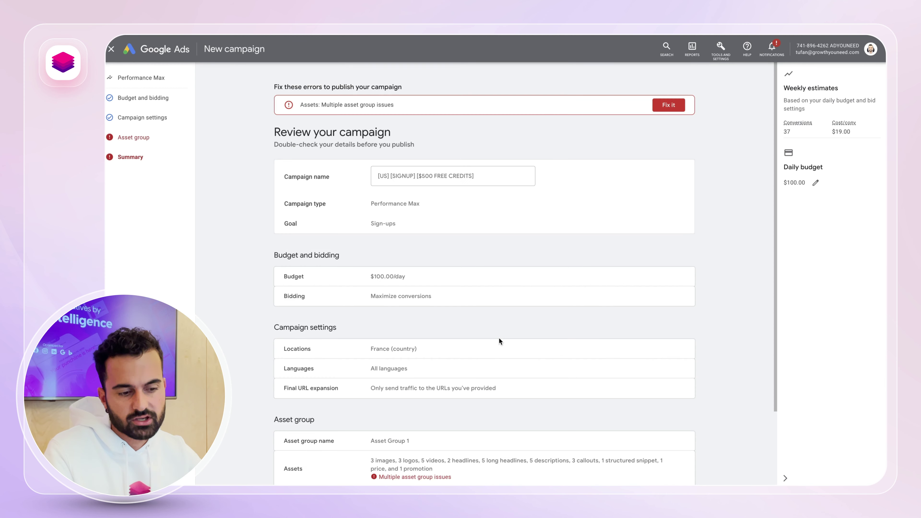
Open the asset group issues from the campaign summary and duplicate the headline Save Time And Money into the two empty headline fields.
{"action": "scroll", "coordinate": [498, 341], "scroll_direction": "down", "scroll_amount": 3}
{"action": "left_click", "coordinate": [430, 359]}
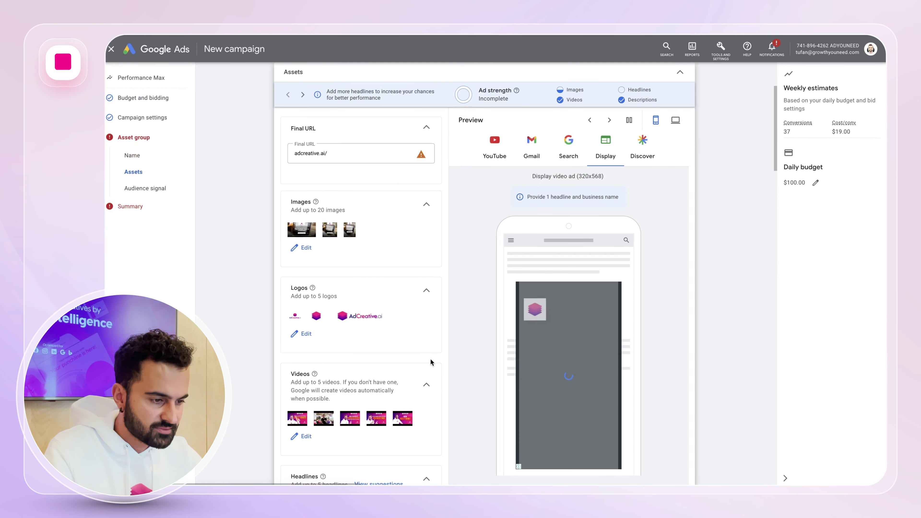
{"action": "scroll", "coordinate": [393, 326], "scroll_direction": "down", "scroll_amount": 10}
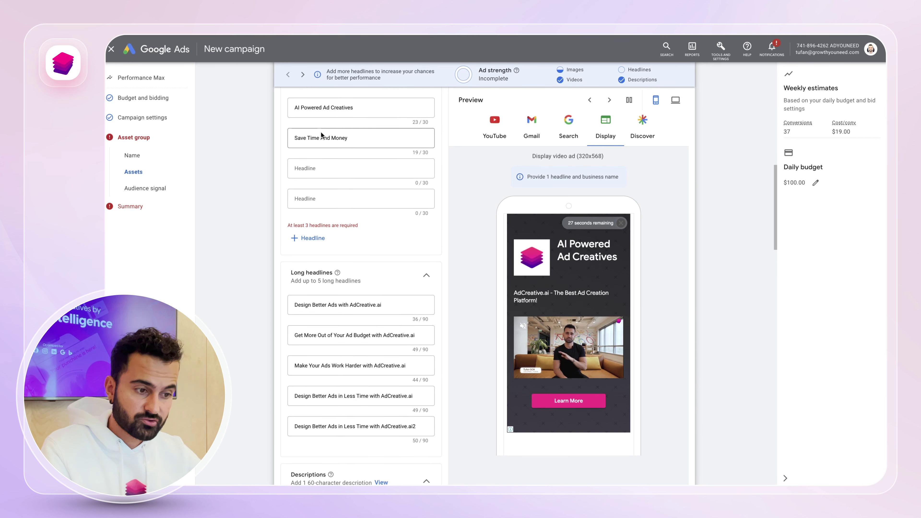
{"action": "triple_click", "coordinate": [323, 144]}
{"action": "key", "text": "ctrl+c"}
{"action": "left_click", "coordinate": [323, 168]}
{"action": "key", "text": "ctrl+v"}
{"action": "left_click", "coordinate": [332, 199]}
{"action": "key", "text": "ctrl+v"}
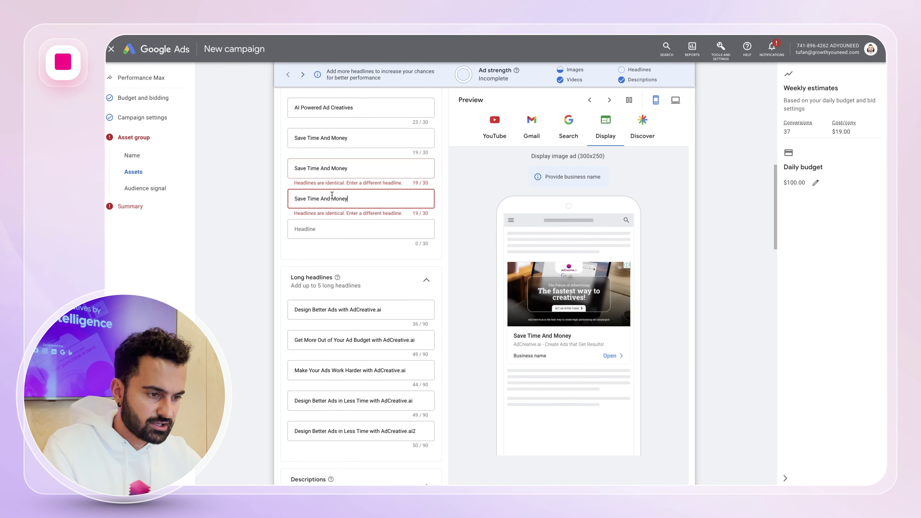
Make the two duplicated headlines unique by changing them to Save Time And Money 2 and Save Time And Money3.
{"action": "left_click", "coordinate": [359, 168]}
{"action": "type", "text": "2"}
{"action": "left_click", "coordinate": [358, 198]}
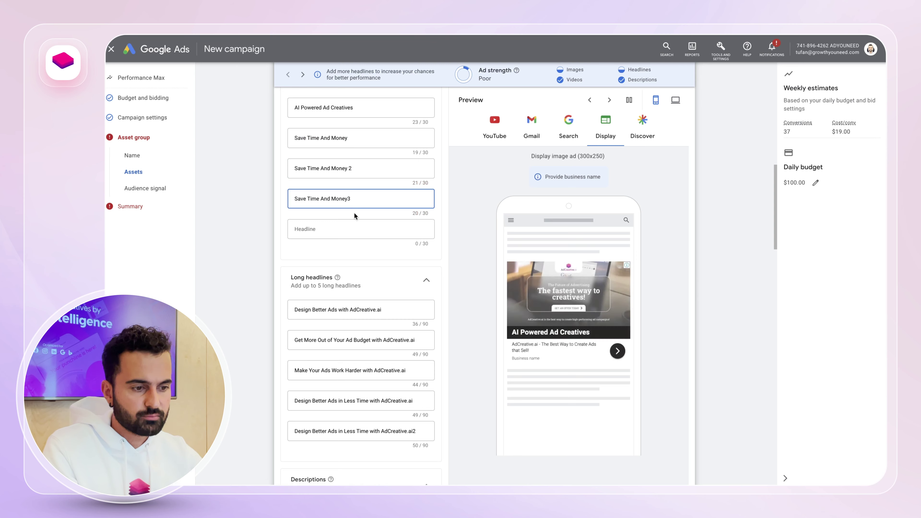
Set the asset group's business name to AdCreative.ai and proceed to the campaign summary.
{"action": "scroll", "coordinate": [353, 241], "scroll_direction": "down", "scroll_amount": 15}
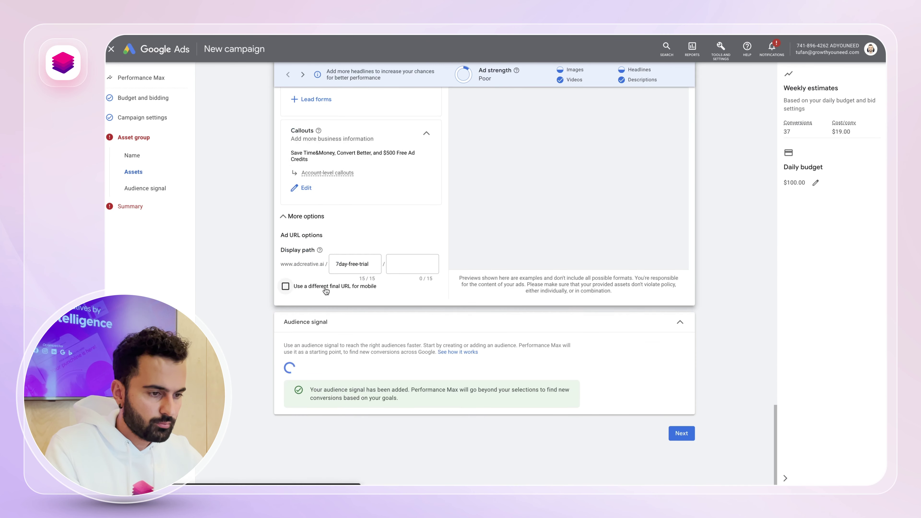
{"action": "scroll", "coordinate": [325, 290], "scroll_direction": "up", "scroll_amount": 6}
{"action": "left_click", "coordinate": [328, 196]}
{"action": "type", "text": "A"}
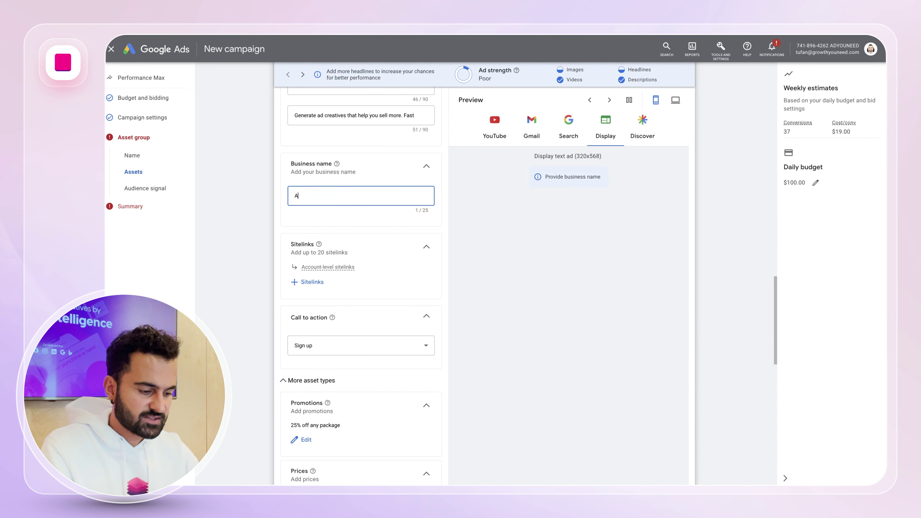
{"action": "type", "text": "dCreative.ai"}
{"action": "scroll", "coordinate": [538, 406], "scroll_direction": "down", "scroll_amount": 10}
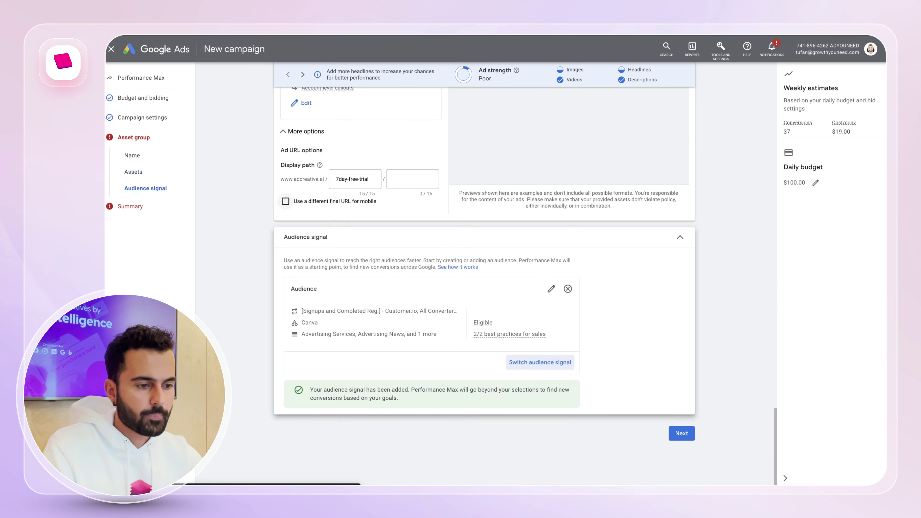
{"action": "left_click", "coordinate": [680, 434]}
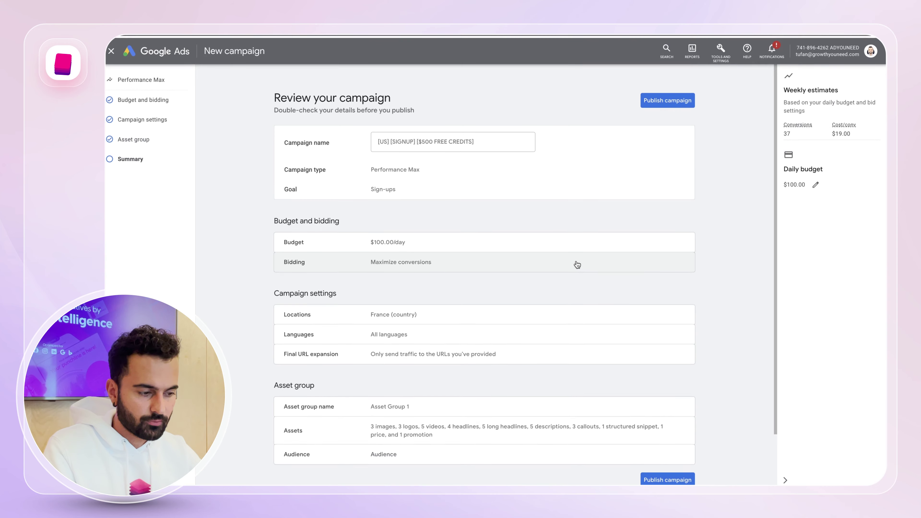
{"action": "scroll", "coordinate": [576, 263], "scroll_direction": "down", "scroll_amount": 1}
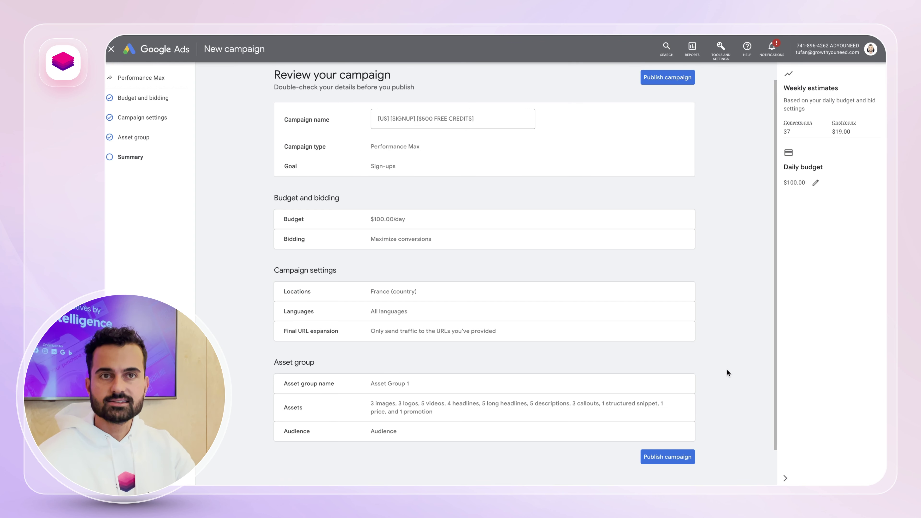
{"action": "left_click", "coordinate": [721, 48]}
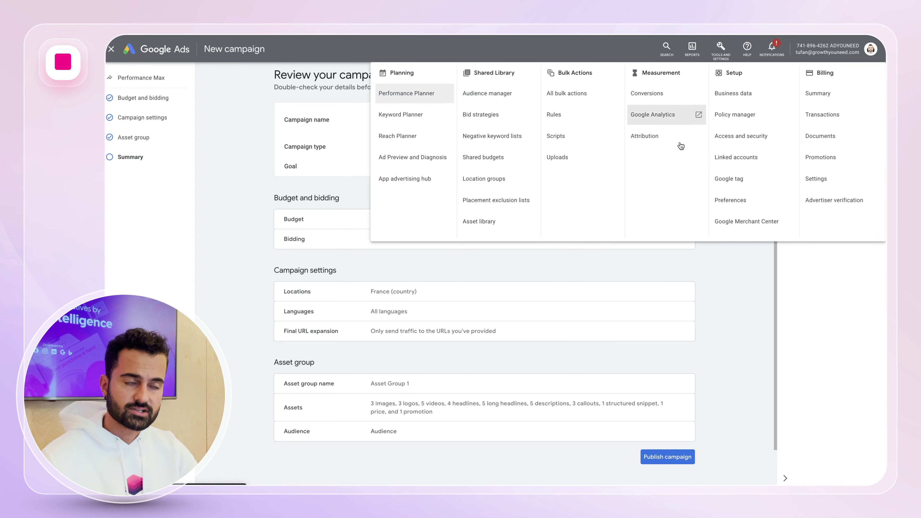
{"action": "left_click", "coordinate": [738, 303]}
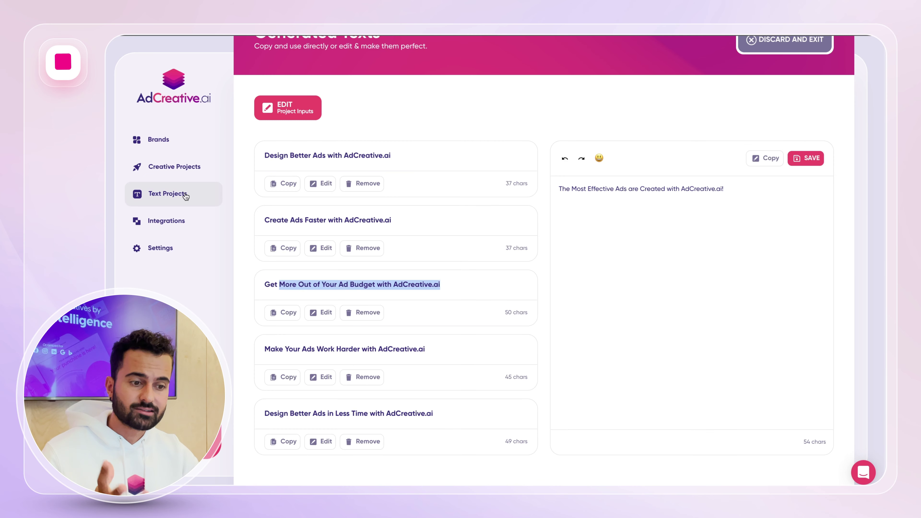
Switch to AdCreative.ai to open the PMAX test creative project, and open the website's $500 free Google Ads credits offer.
{"action": "left_click", "coordinate": [180, 174]}
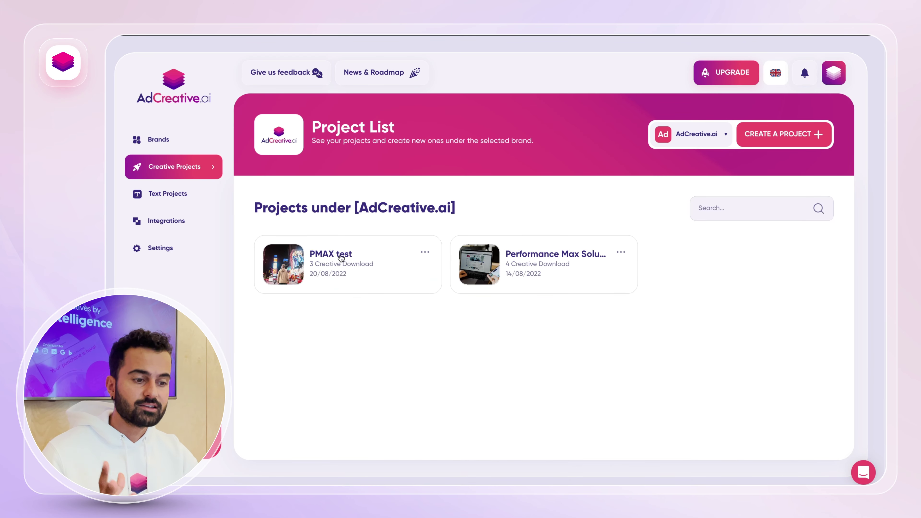
{"action": "left_click", "coordinate": [340, 256]}
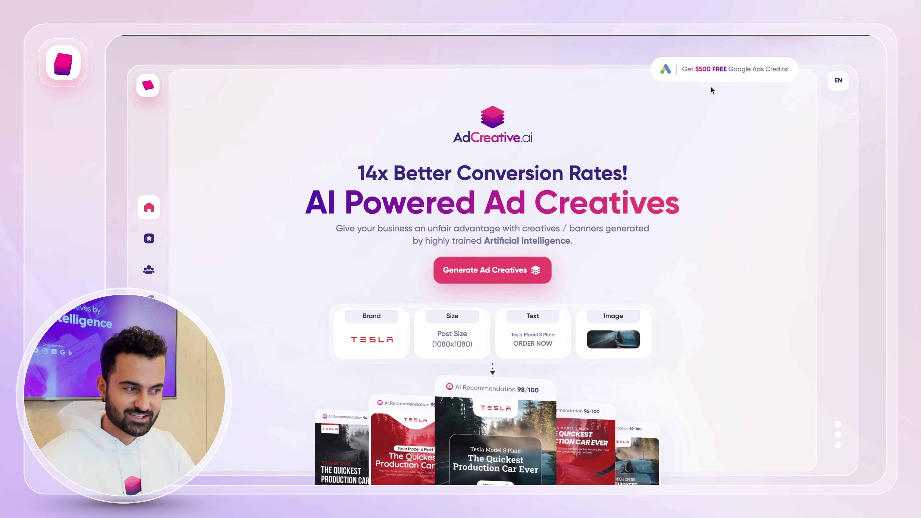
{"action": "left_click", "coordinate": [711, 83]}
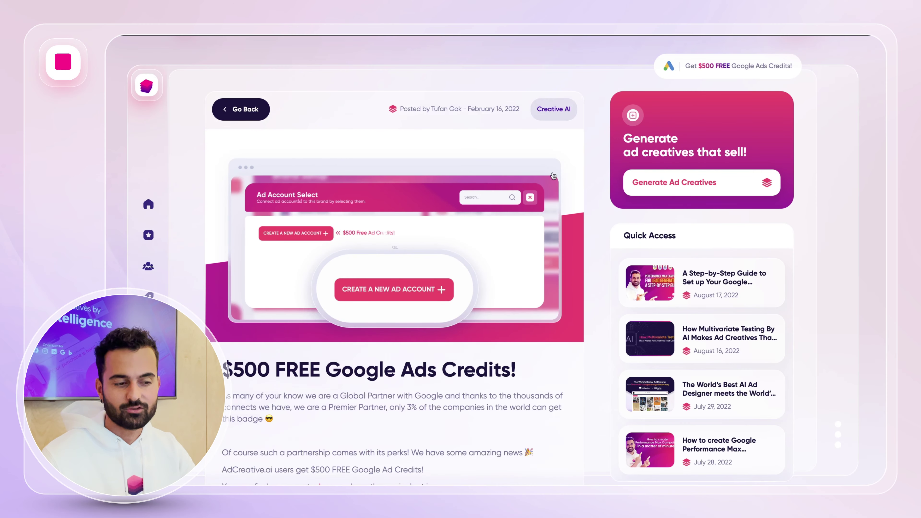